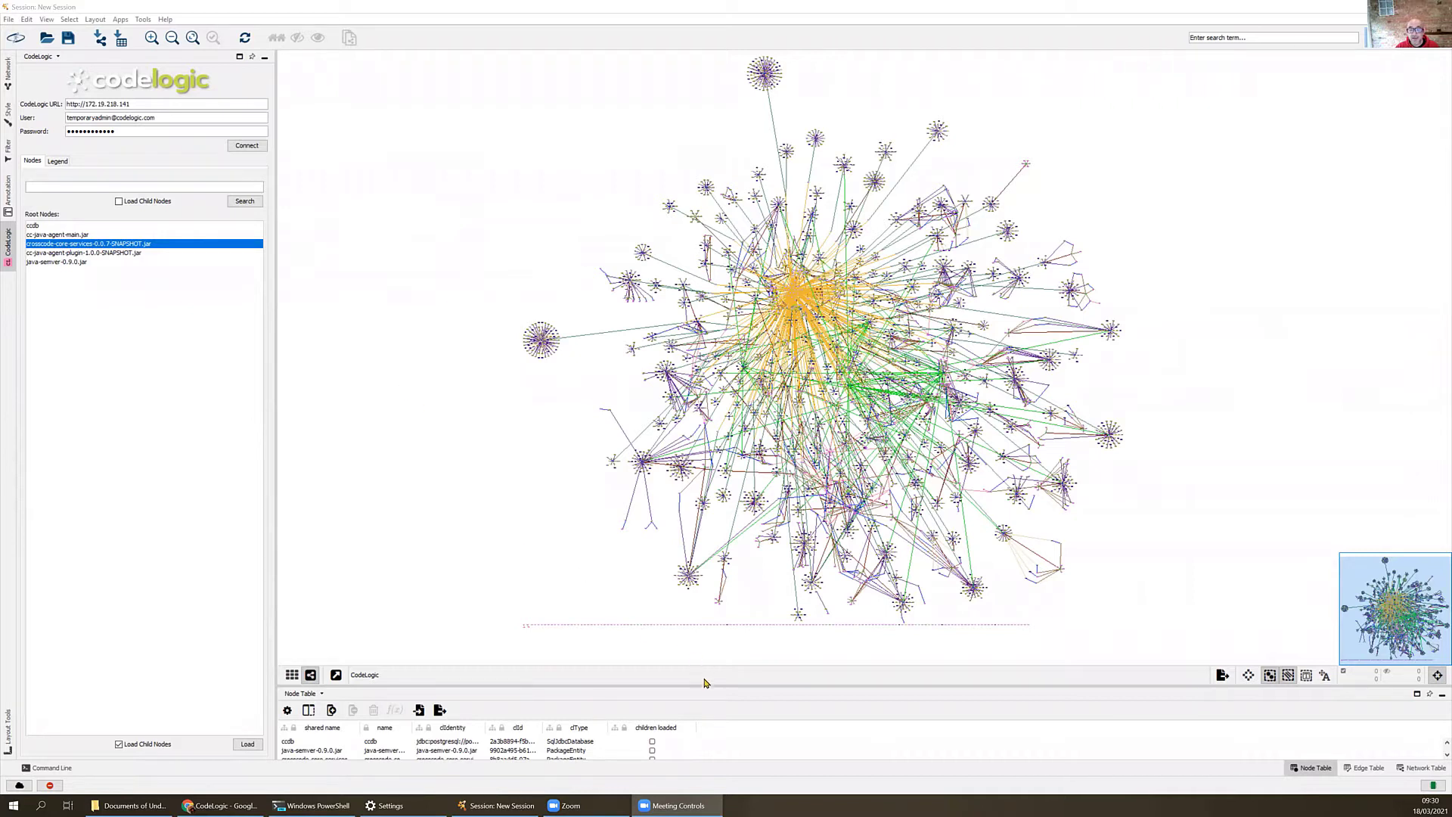
# - Search the network for nodes matching machine*, leaving the node table at a moderate height below the graph
pyautogui.moveTo(707, 685); pyautogui.dragTo(674, 527)
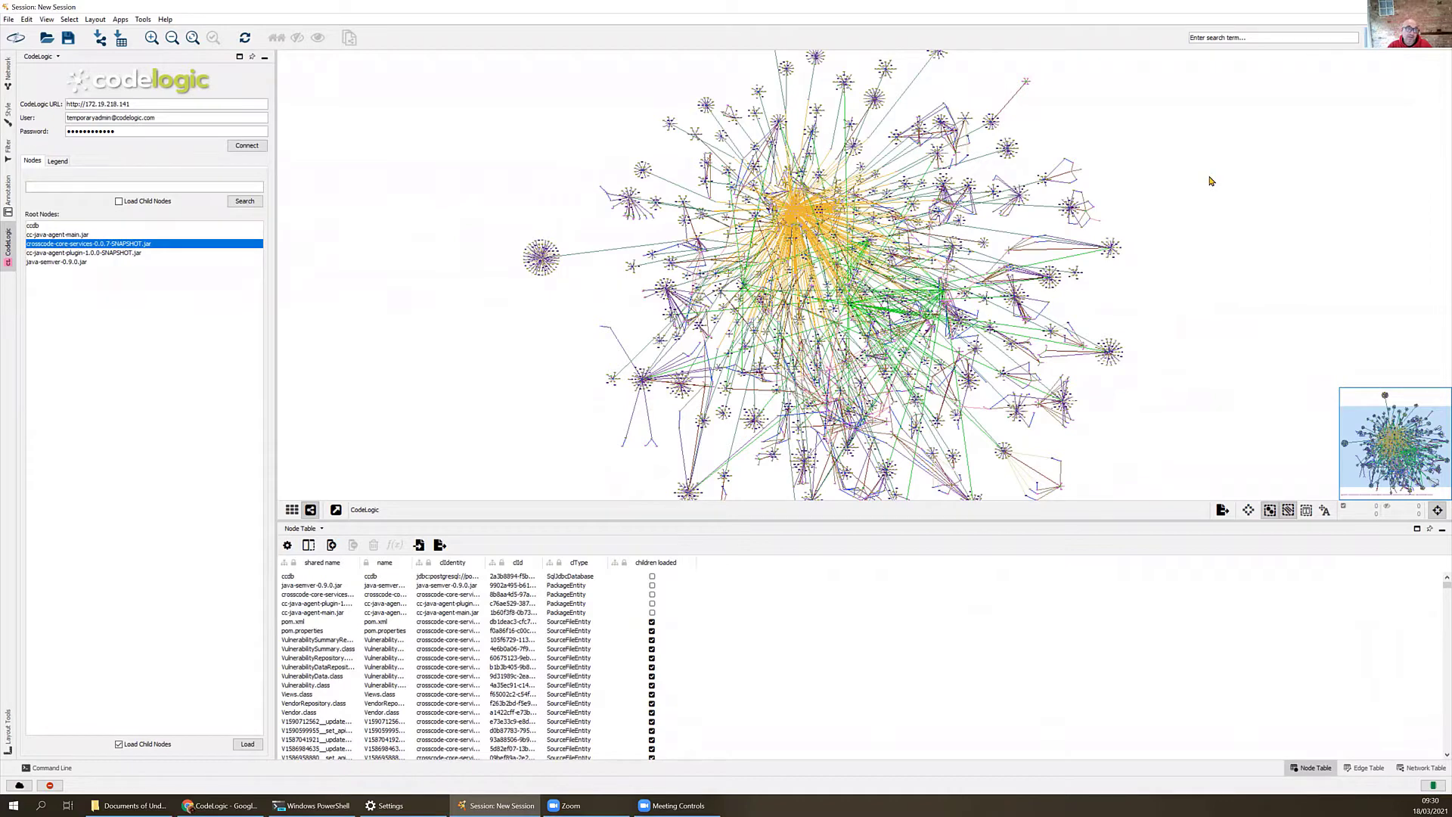
pyautogui.click(1274, 38)
pyautogui.moveTo(558, 512); pyautogui.dragTo(559, 348)
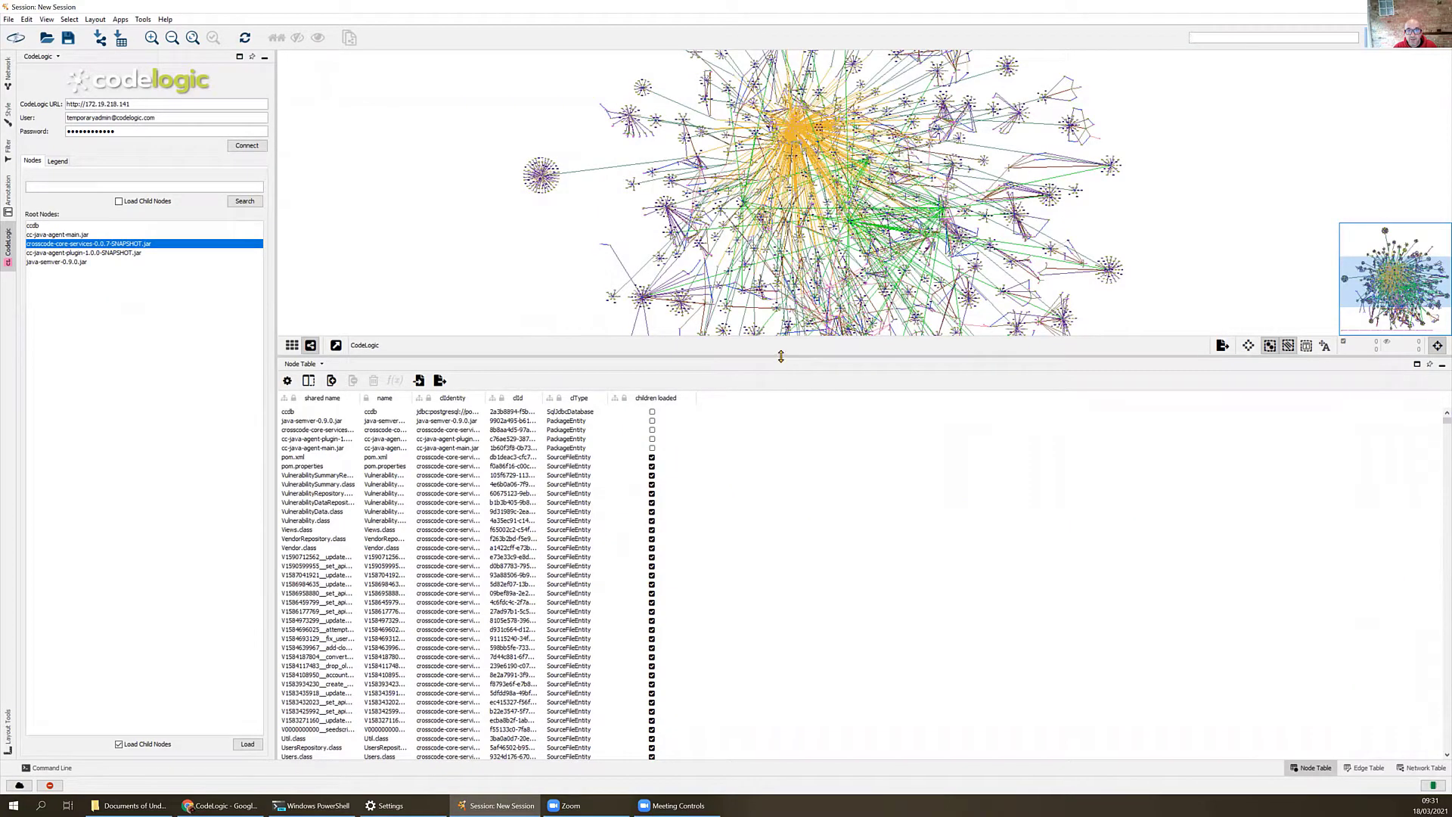
pyautogui.moveTo(780, 356); pyautogui.dragTo(792, 616)
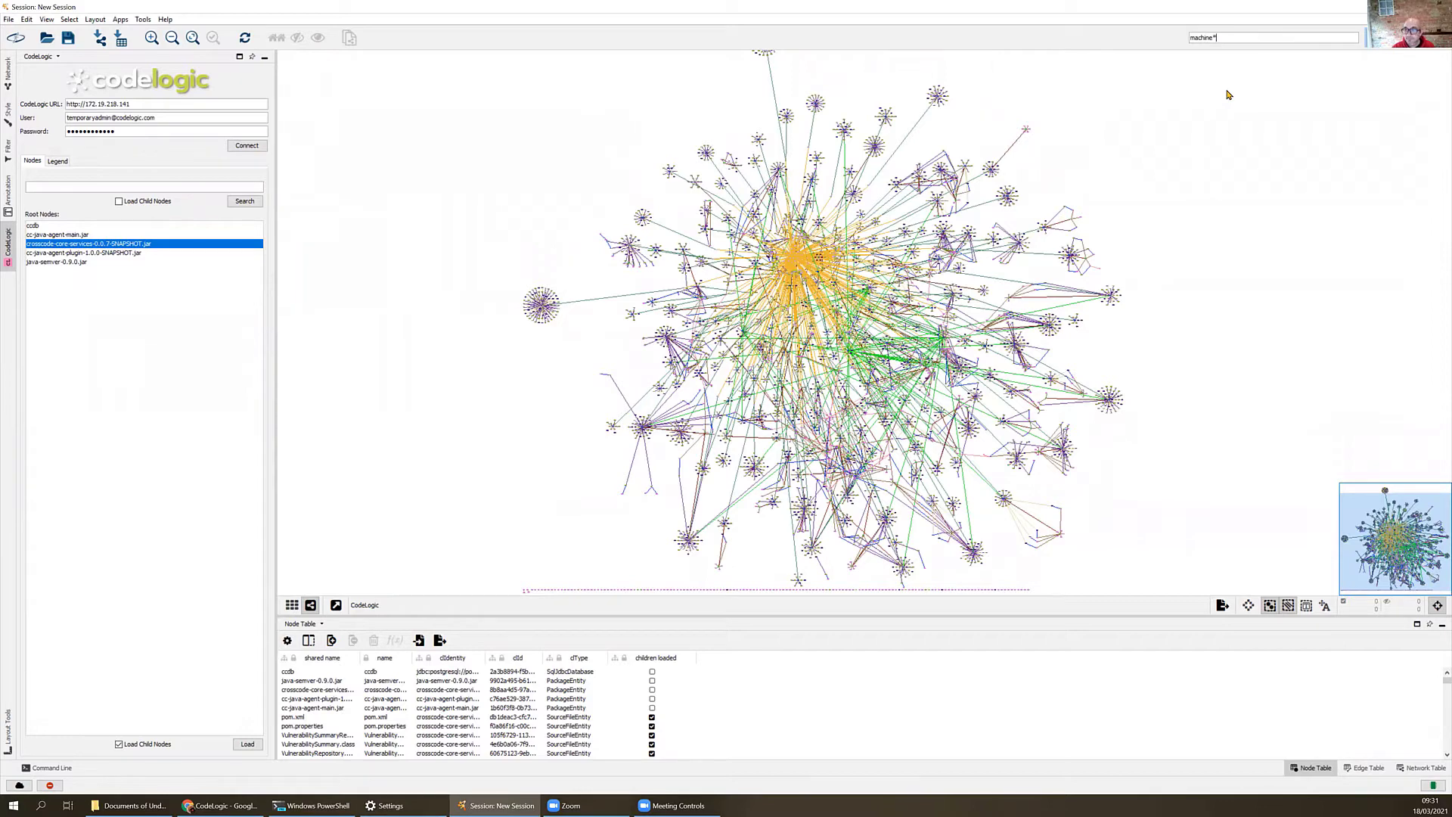
pyautogui.press('Return')
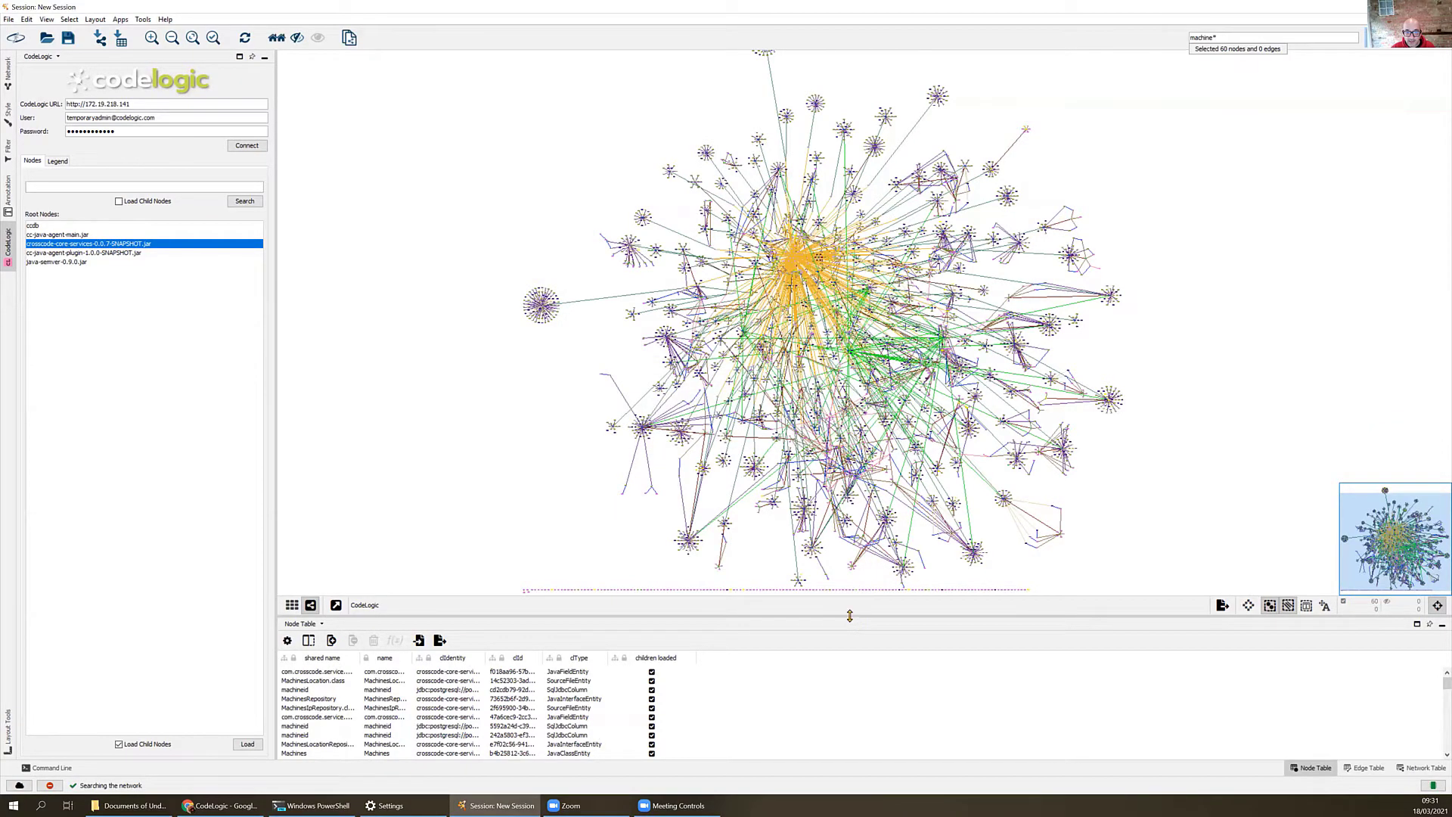
# - Enlarge the node table, sort it by clType, and highlight the Table-type rows from machines_conf through machines_ip
pyautogui.moveTo(851, 617); pyautogui.dragTo(802, 310)
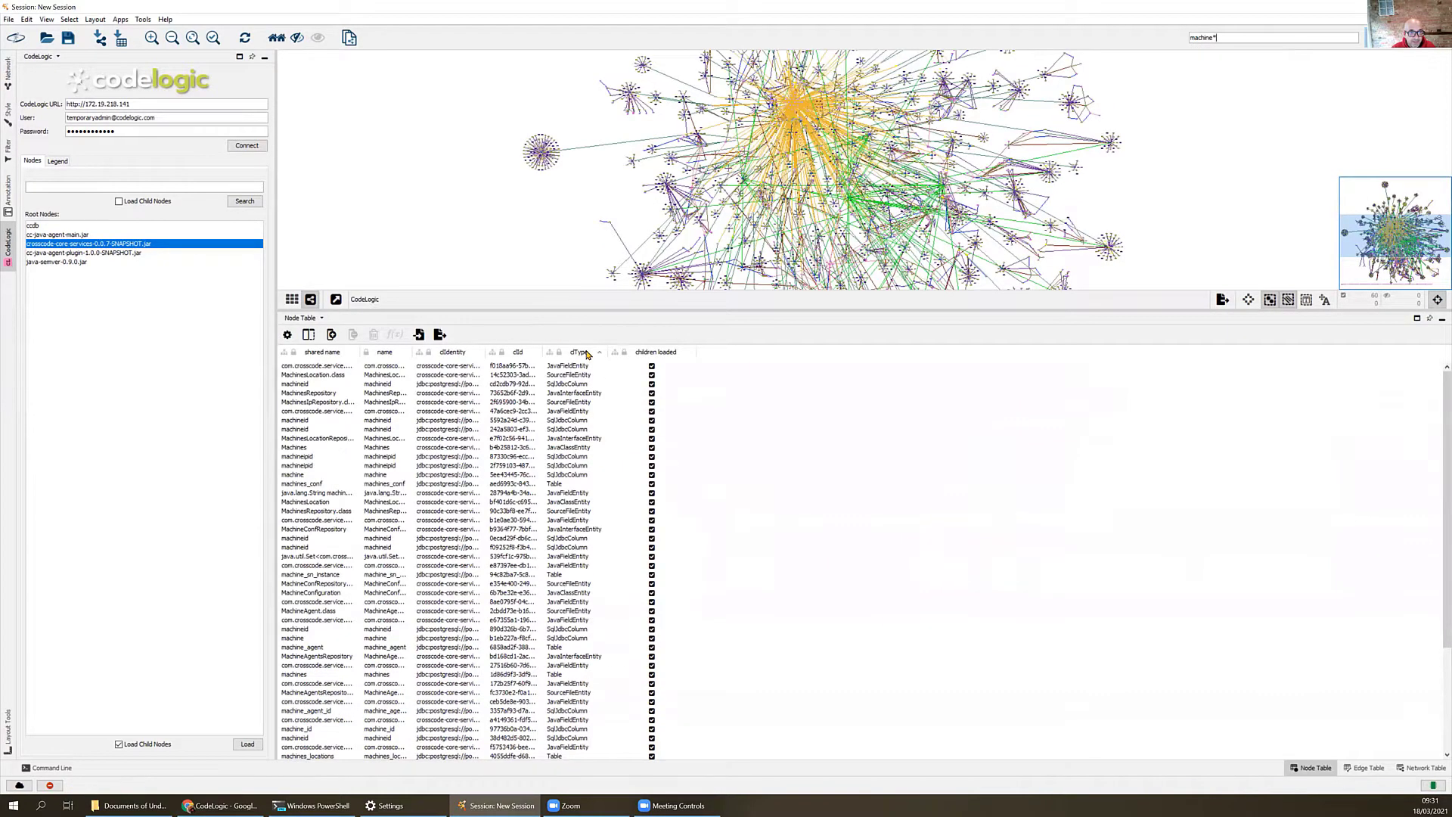
pyautogui.click(587, 352)
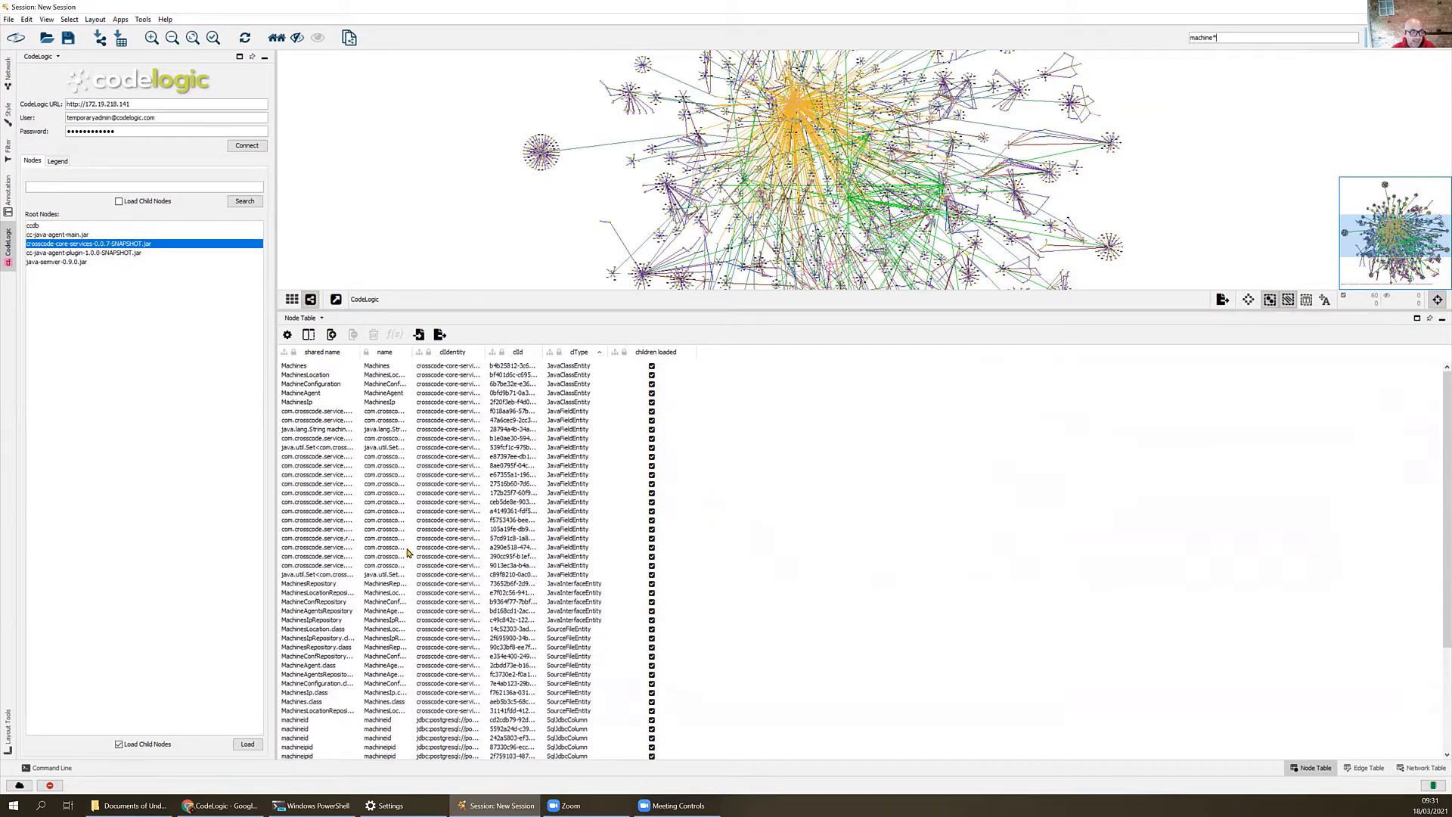
pyautogui.scroll(-5, 412, 605)
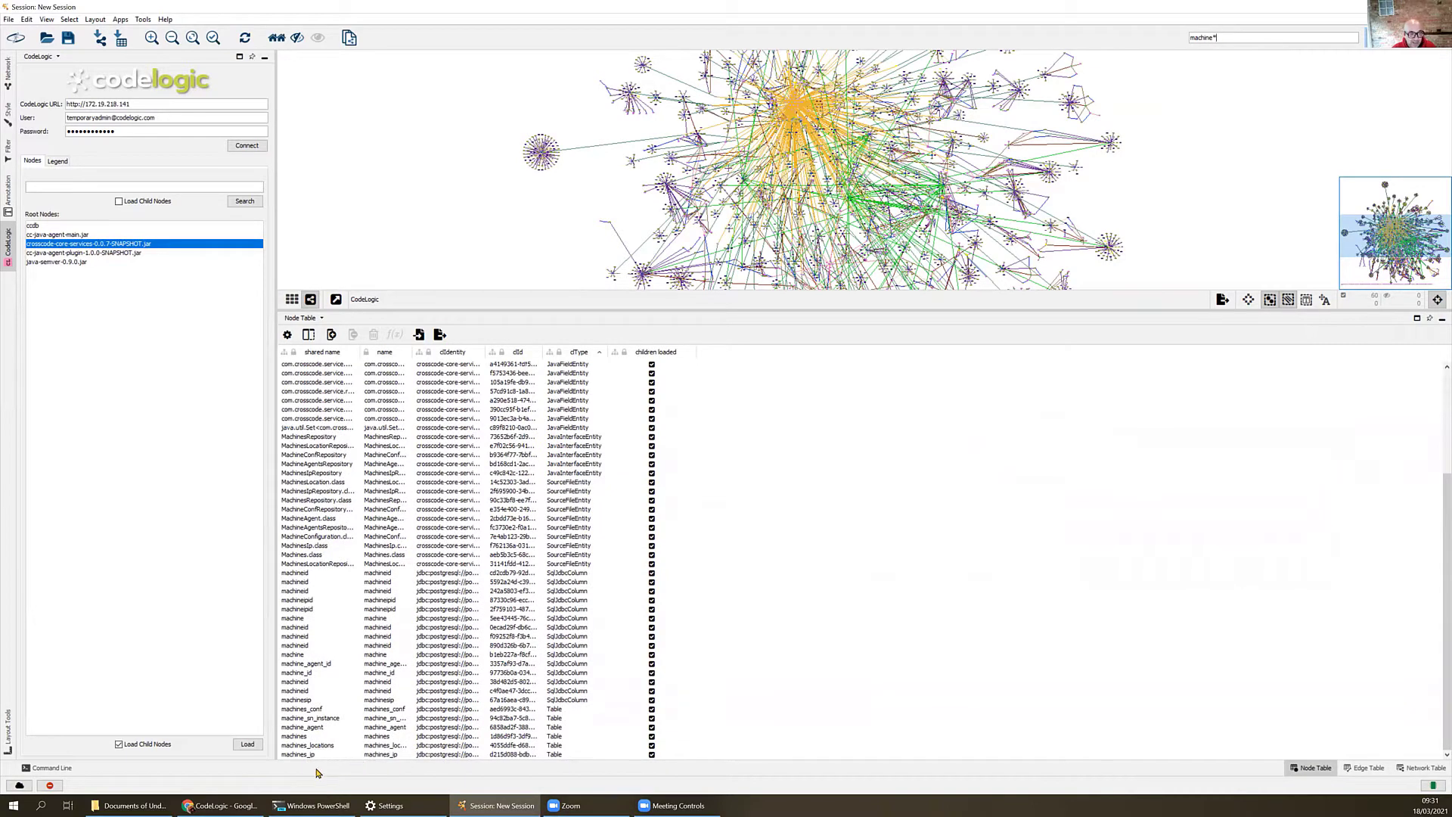
pyautogui.moveTo(319, 754); pyautogui.dragTo(319, 747)
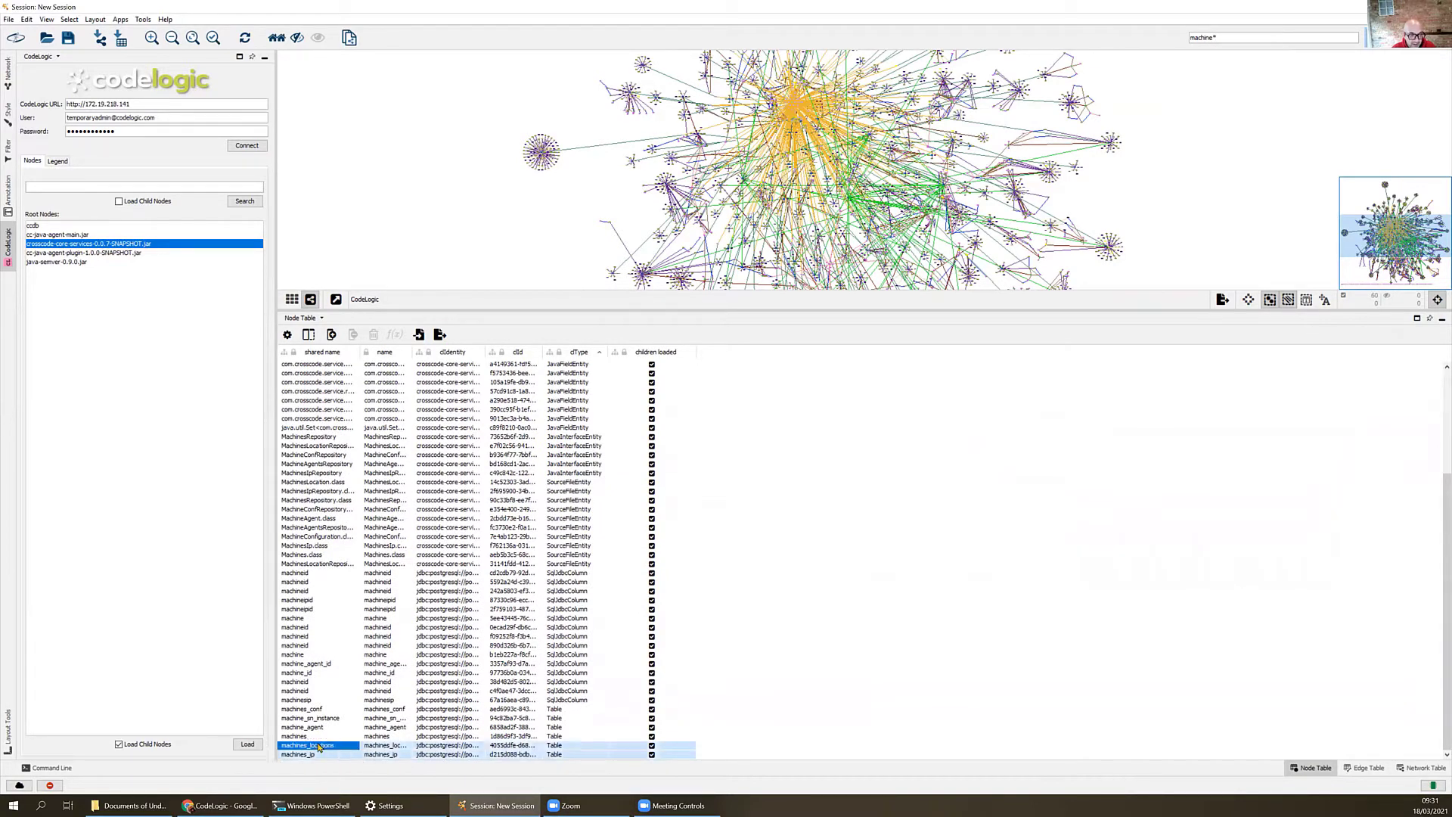
pyautogui.click(310, 729)
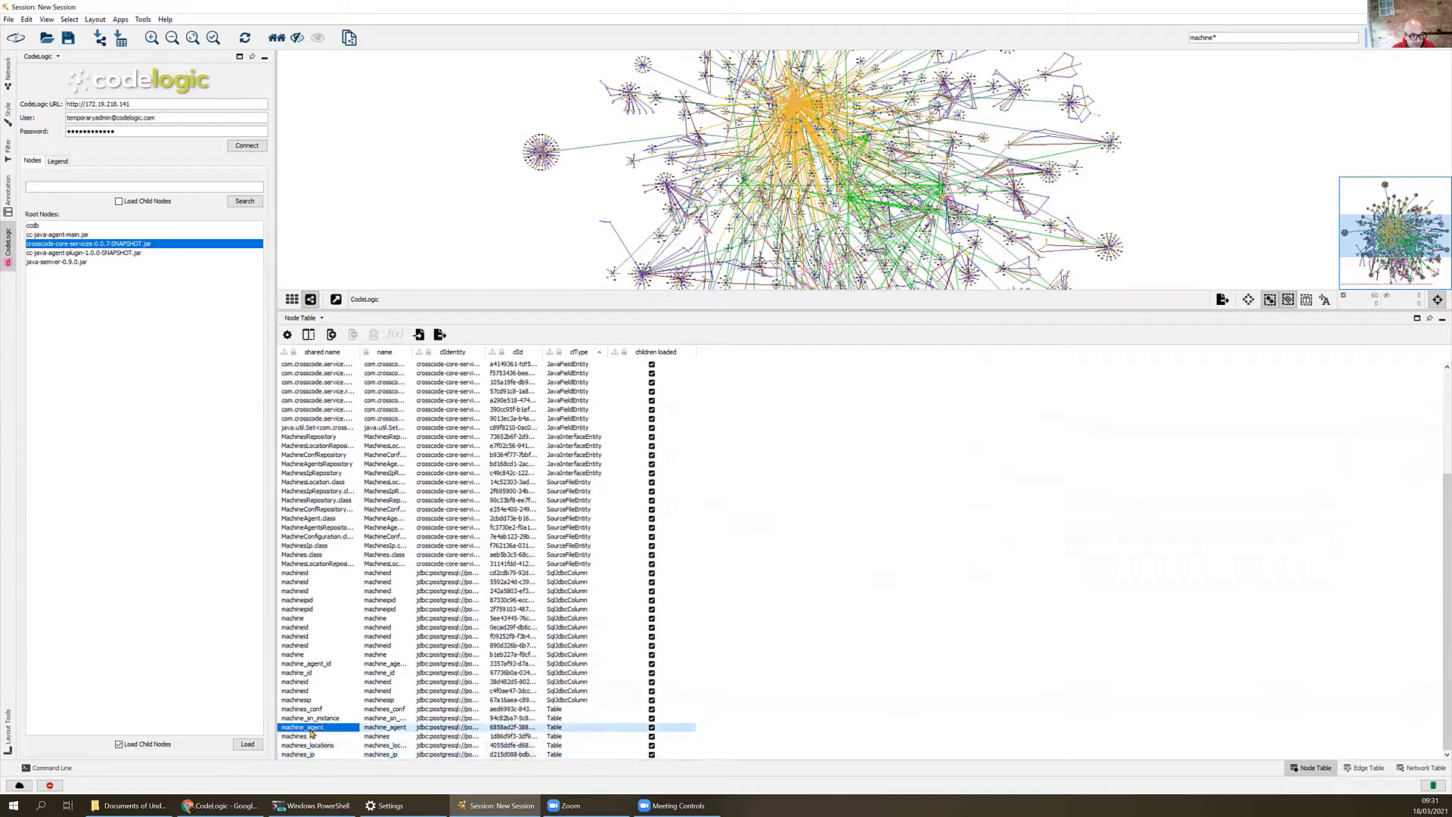
pyautogui.click(301, 754)
pyautogui.moveTo(308, 746); pyautogui.dragTo(310, 710)
# - Add the five JavaClassEntity rows, Machines through MachinesIp, to the highlighted rows and select only the highlighted rows' nodes in the network
pyautogui.scroll(5, 325, 715)
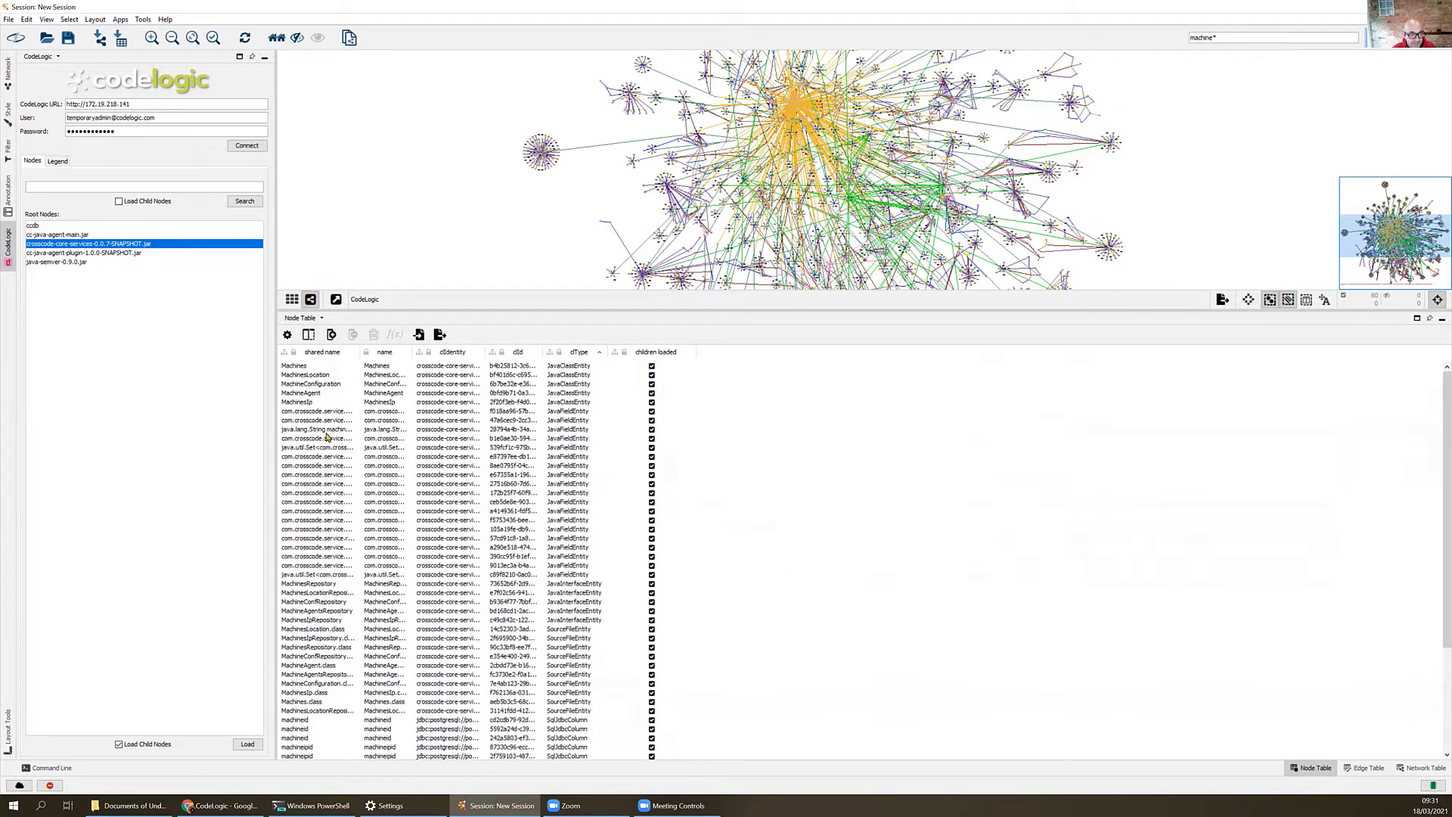
pyautogui.moveTo(305, 405); pyautogui.dragTo(293, 367)
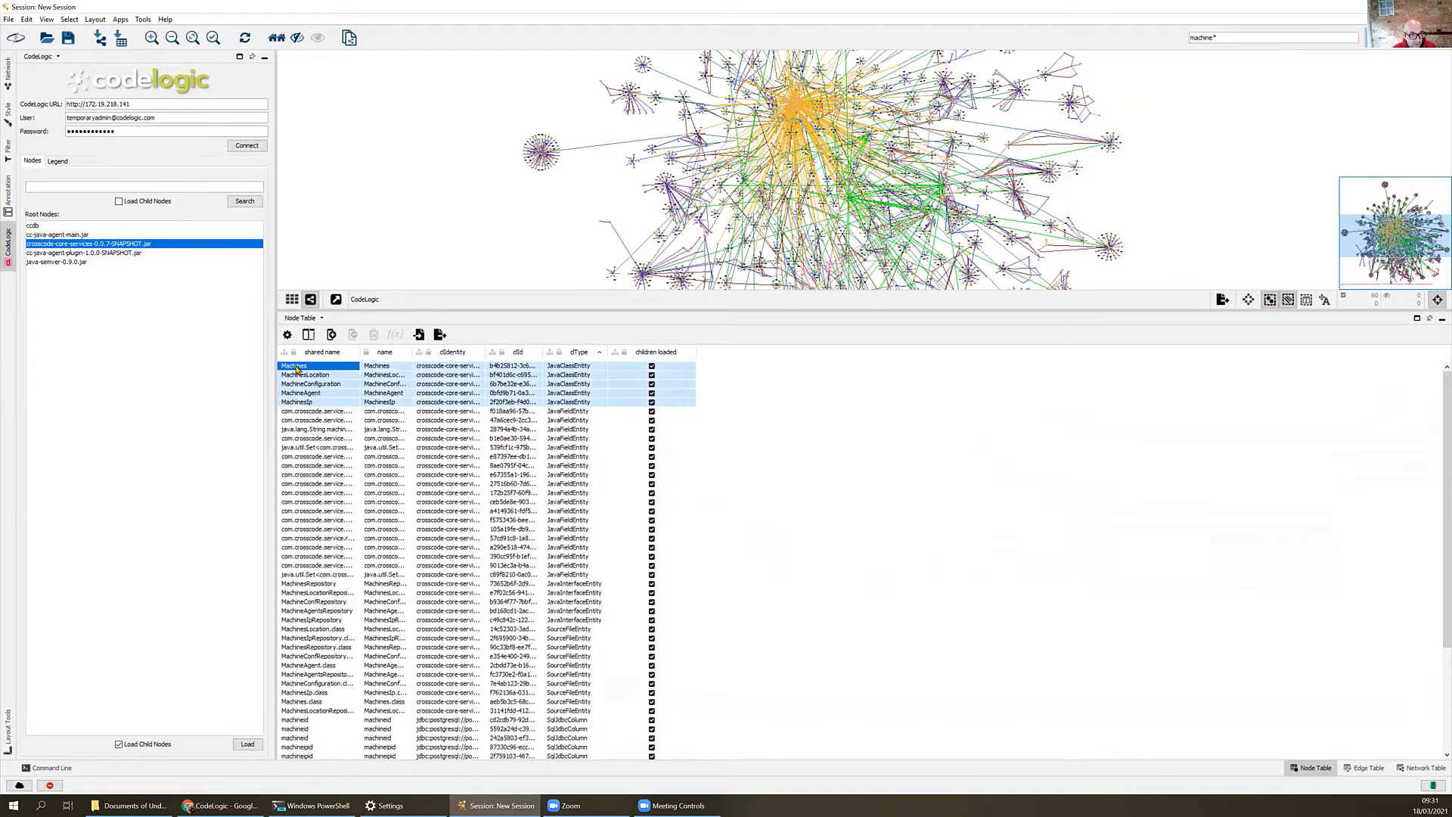
pyautogui.rightClick(295, 367)
pyautogui.click(355, 453)
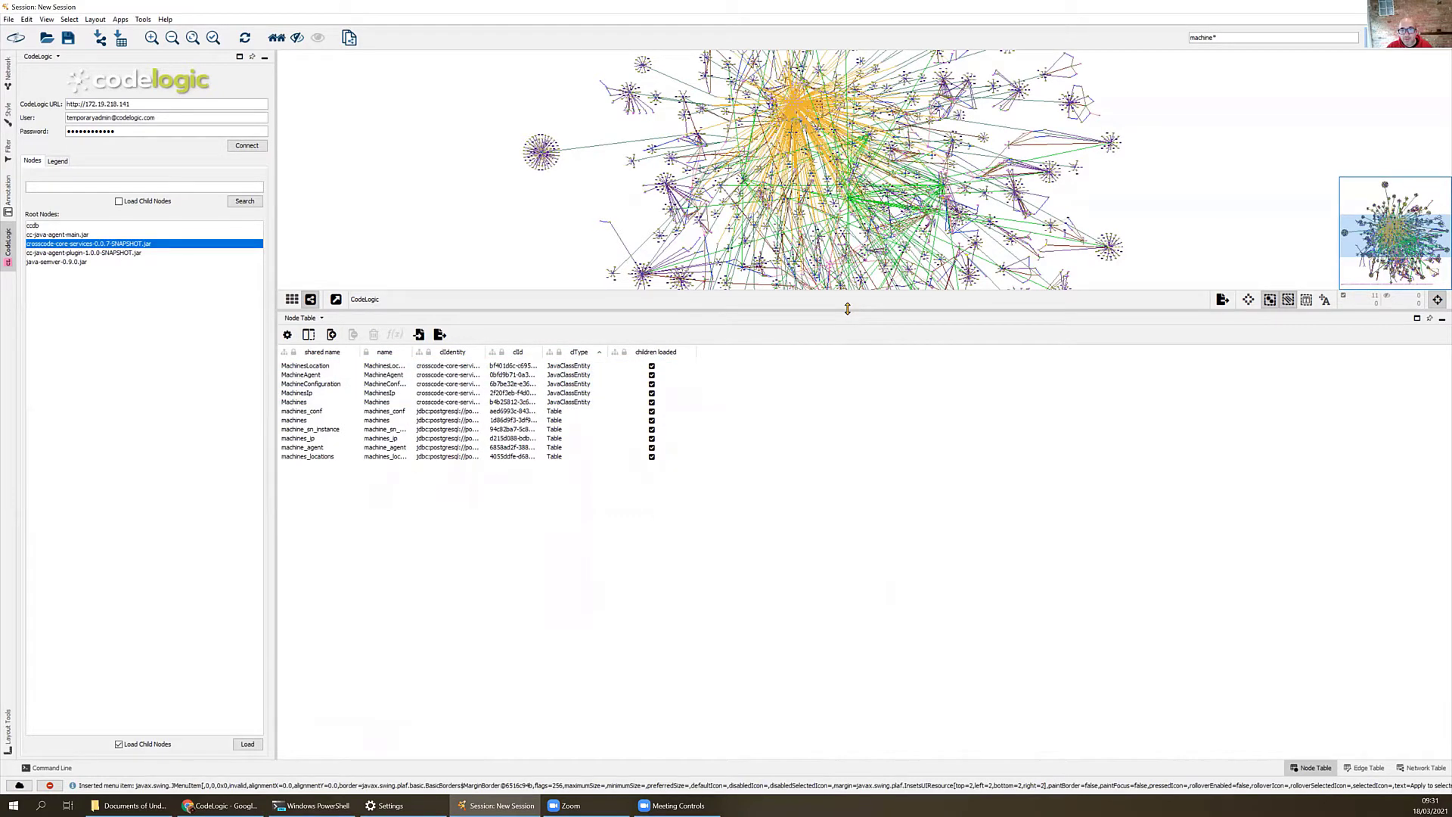
# - Enlarge the graph area and extend the selection to the undirected first neighbors of the selected nodes
pyautogui.moveTo(847, 308); pyautogui.dragTo(817, 577)
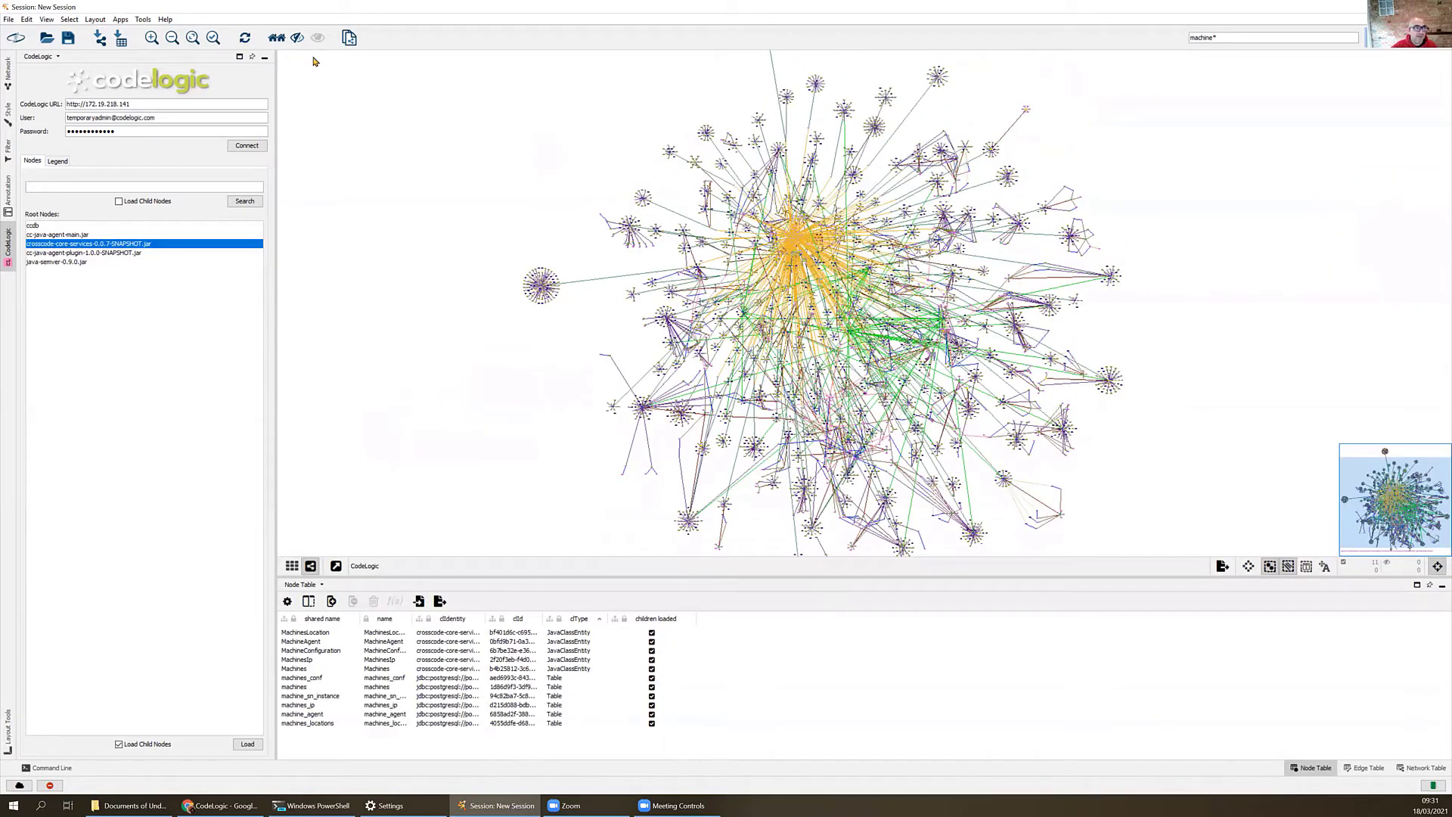
pyautogui.click(276, 39)
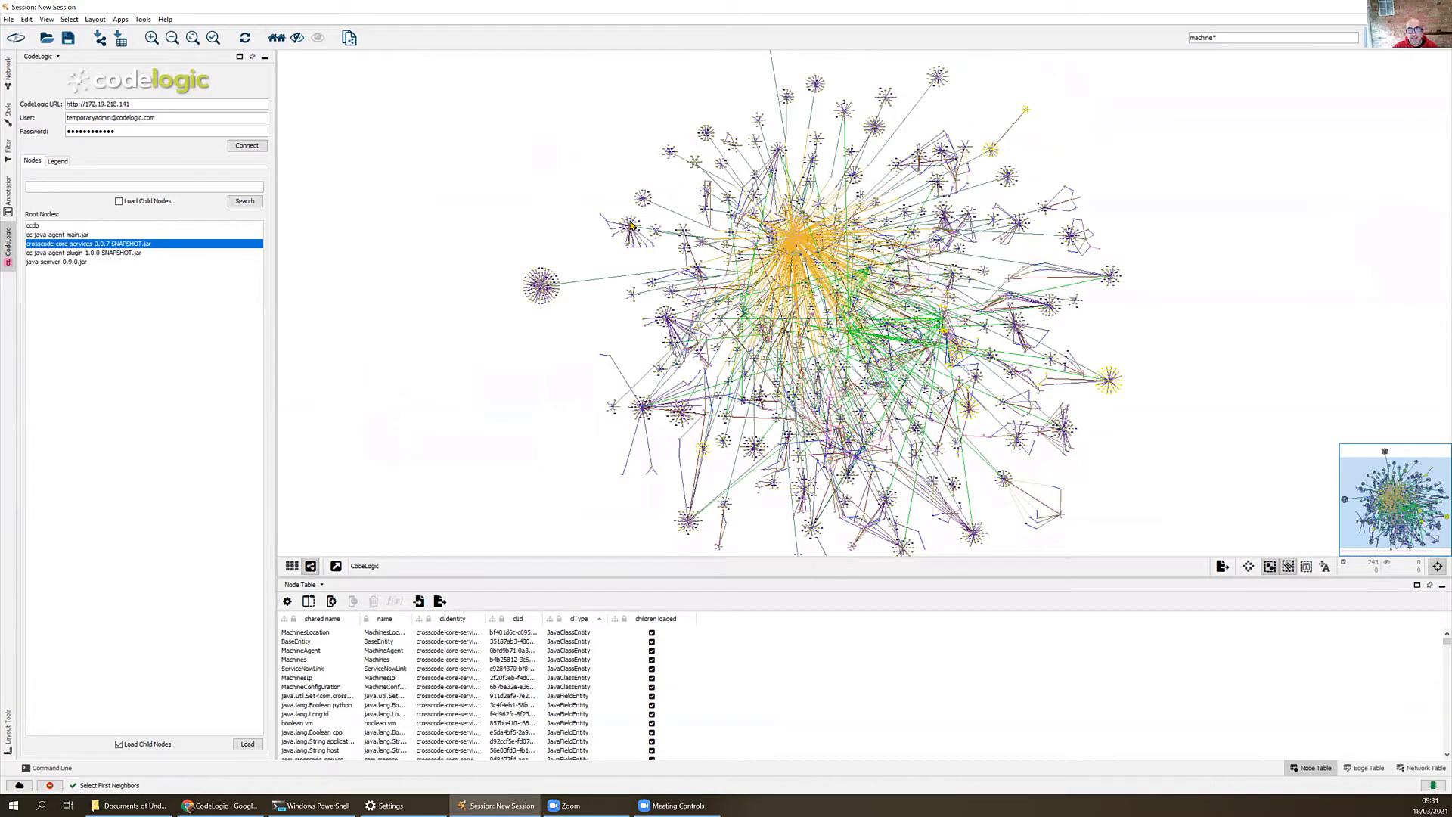
pyautogui.scroll(3, 1209, 390)
pyautogui.scroll(5, 976, 348)
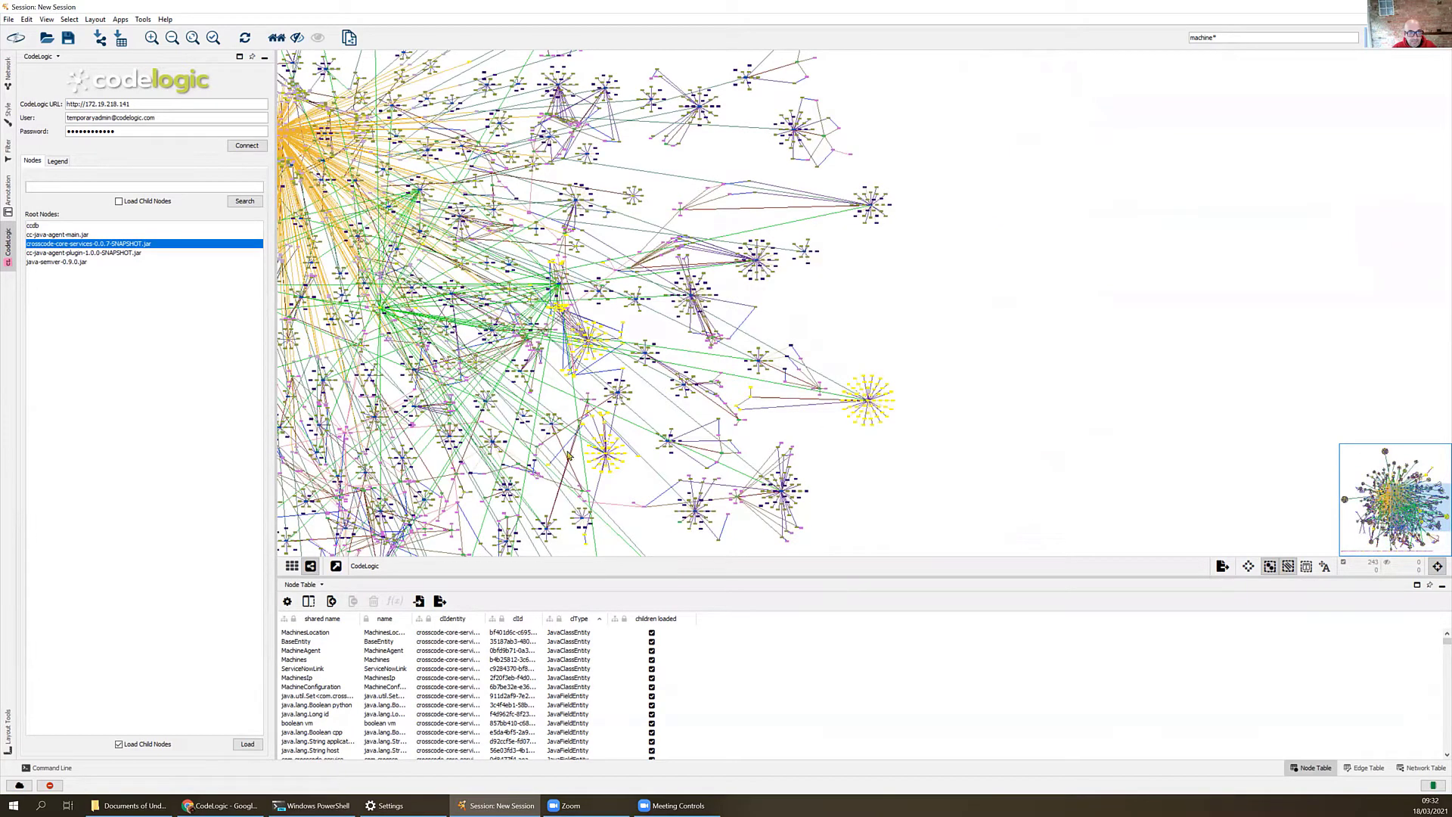
pyautogui.moveTo(939, 290); pyautogui.dragTo(1333, 261)
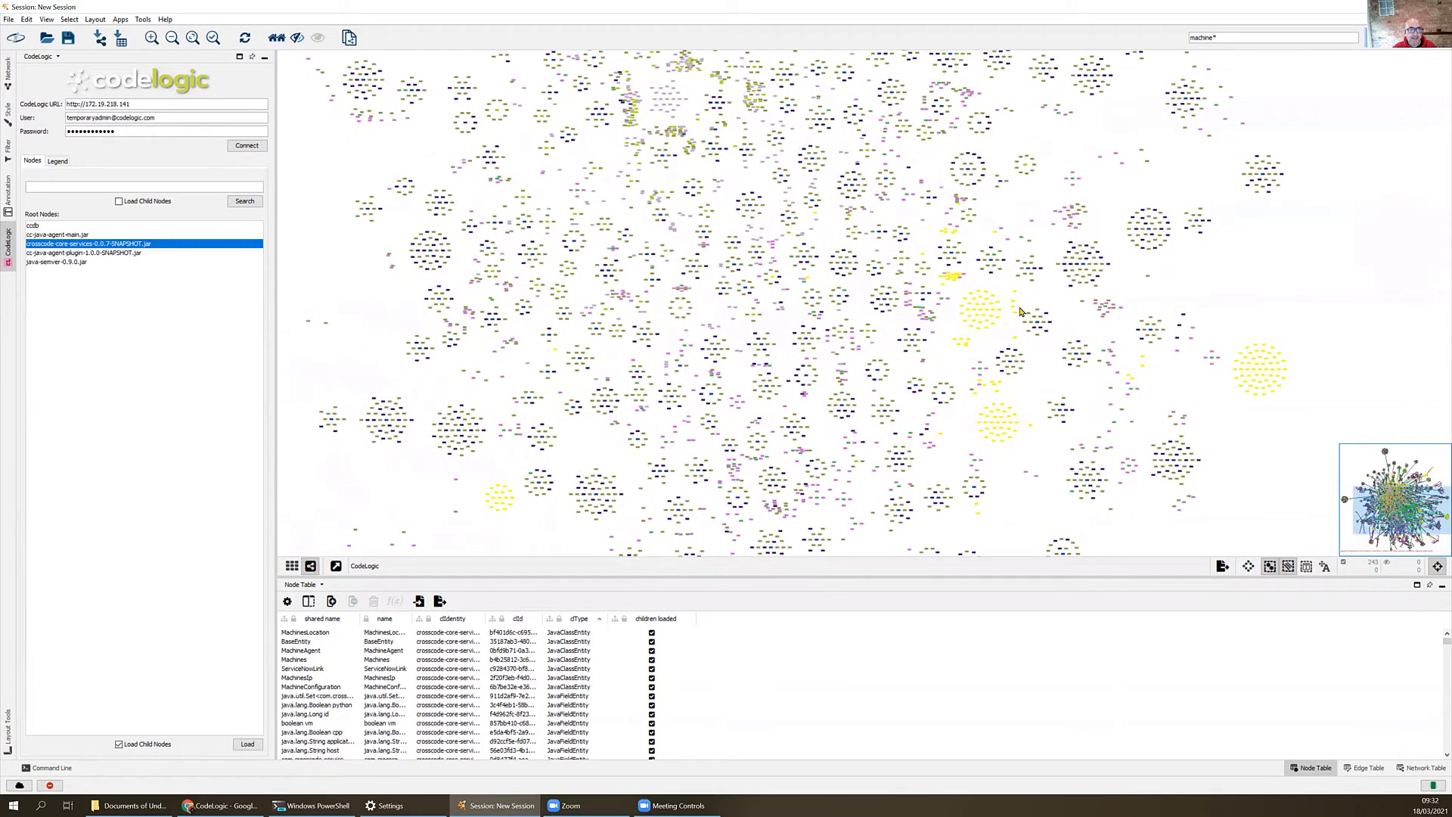
pyautogui.moveTo(293, 156); pyautogui.dragTo(373, 215)
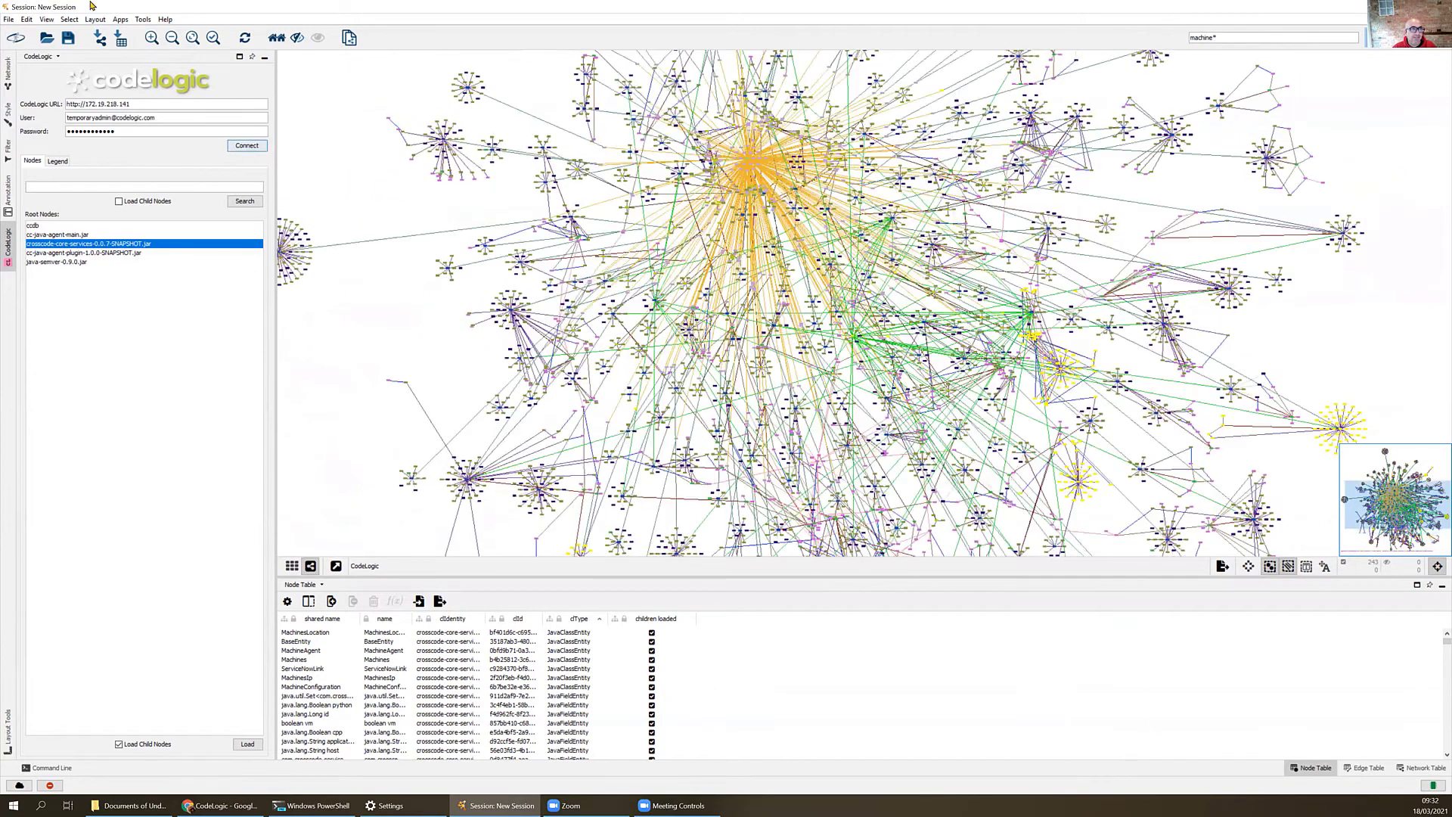
# - Select all edges adjacent to the selected nodes
pyautogui.click(69, 20)
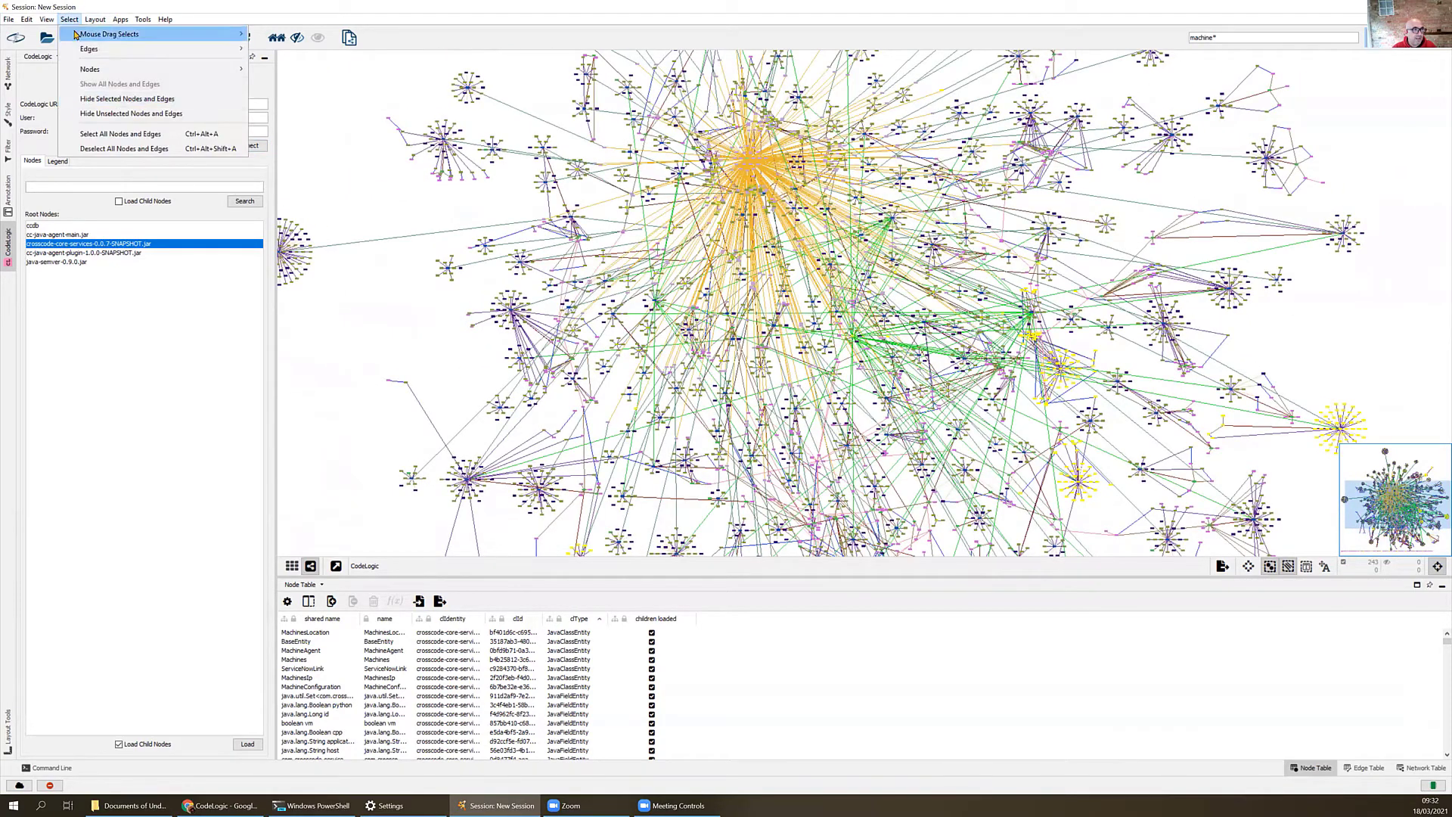
pyautogui.moveTo(121, 48)
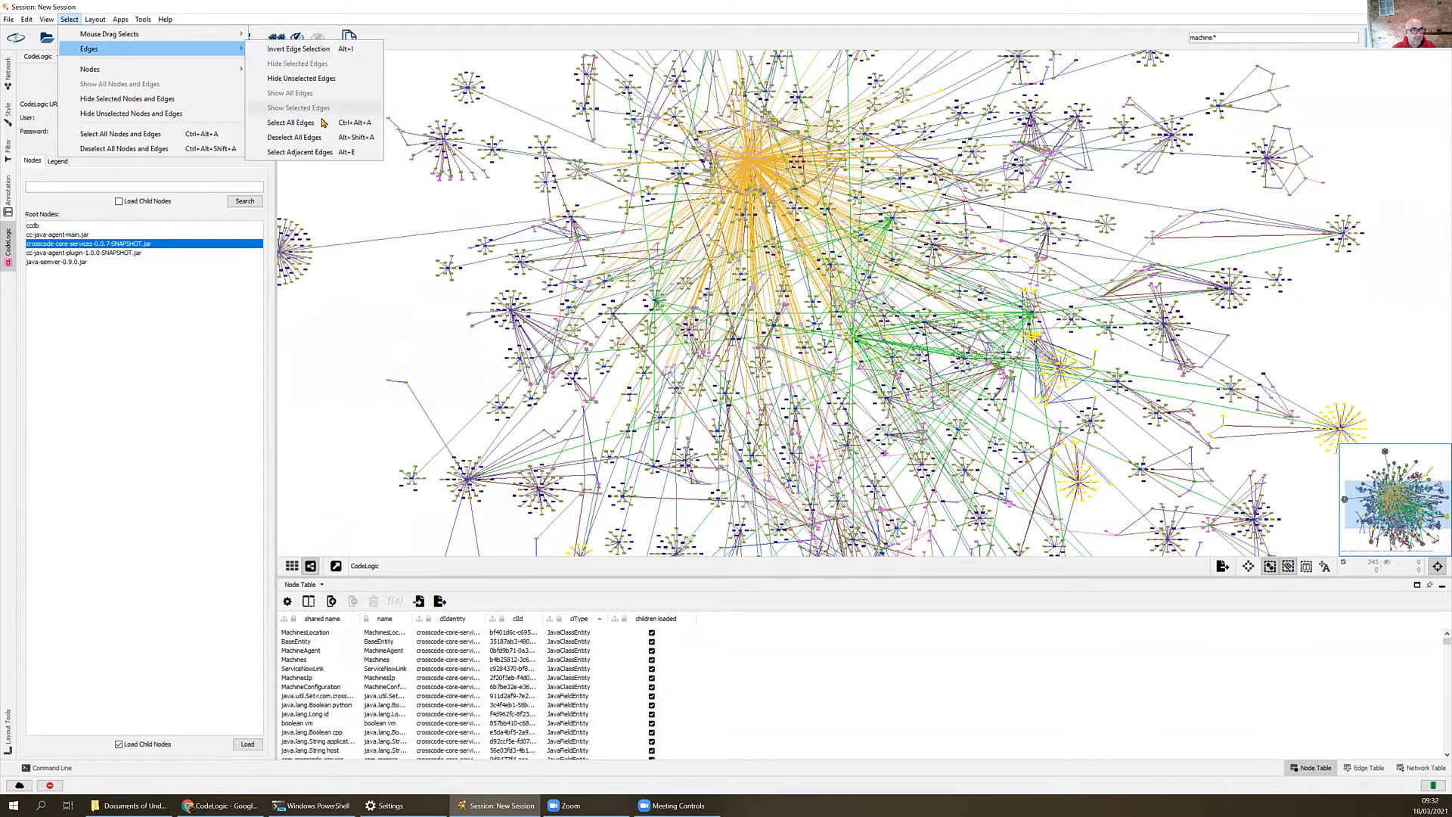
pyautogui.click(329, 153)
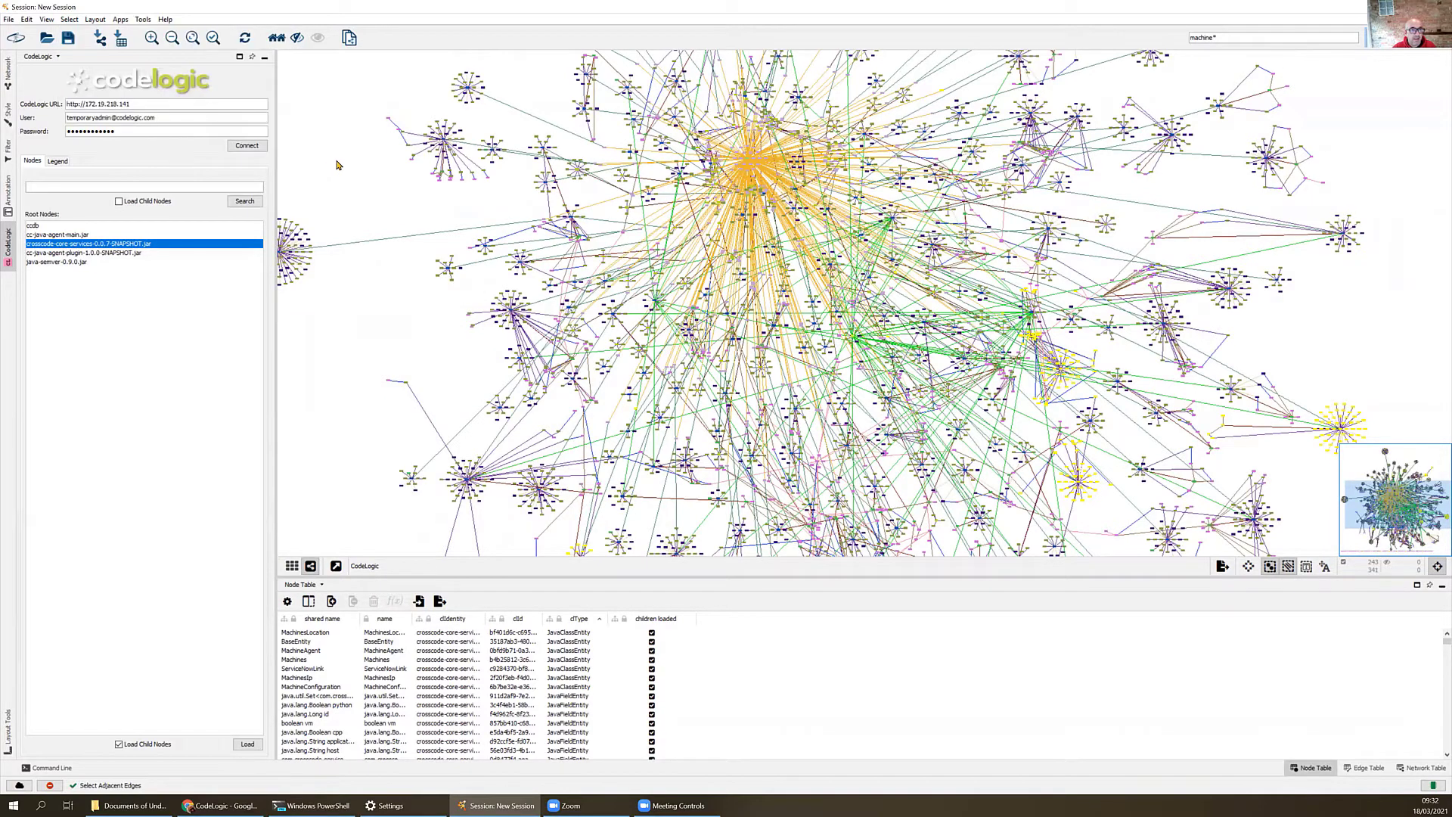
# - Create a new network from the selected nodes and selected edges
pyautogui.click(8, 19)
pyautogui.moveTo(66, 120)
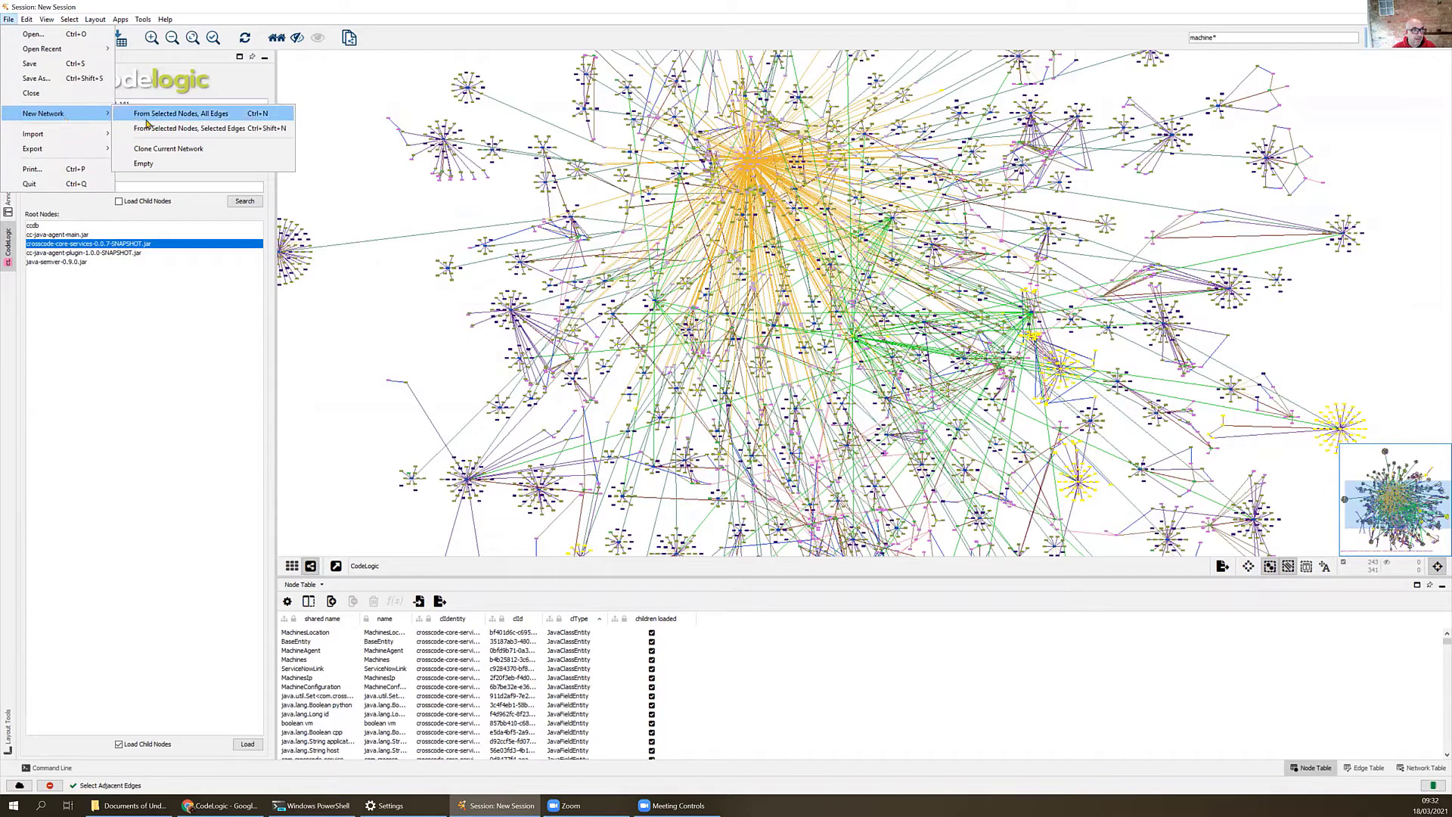
pyautogui.click(195, 129)
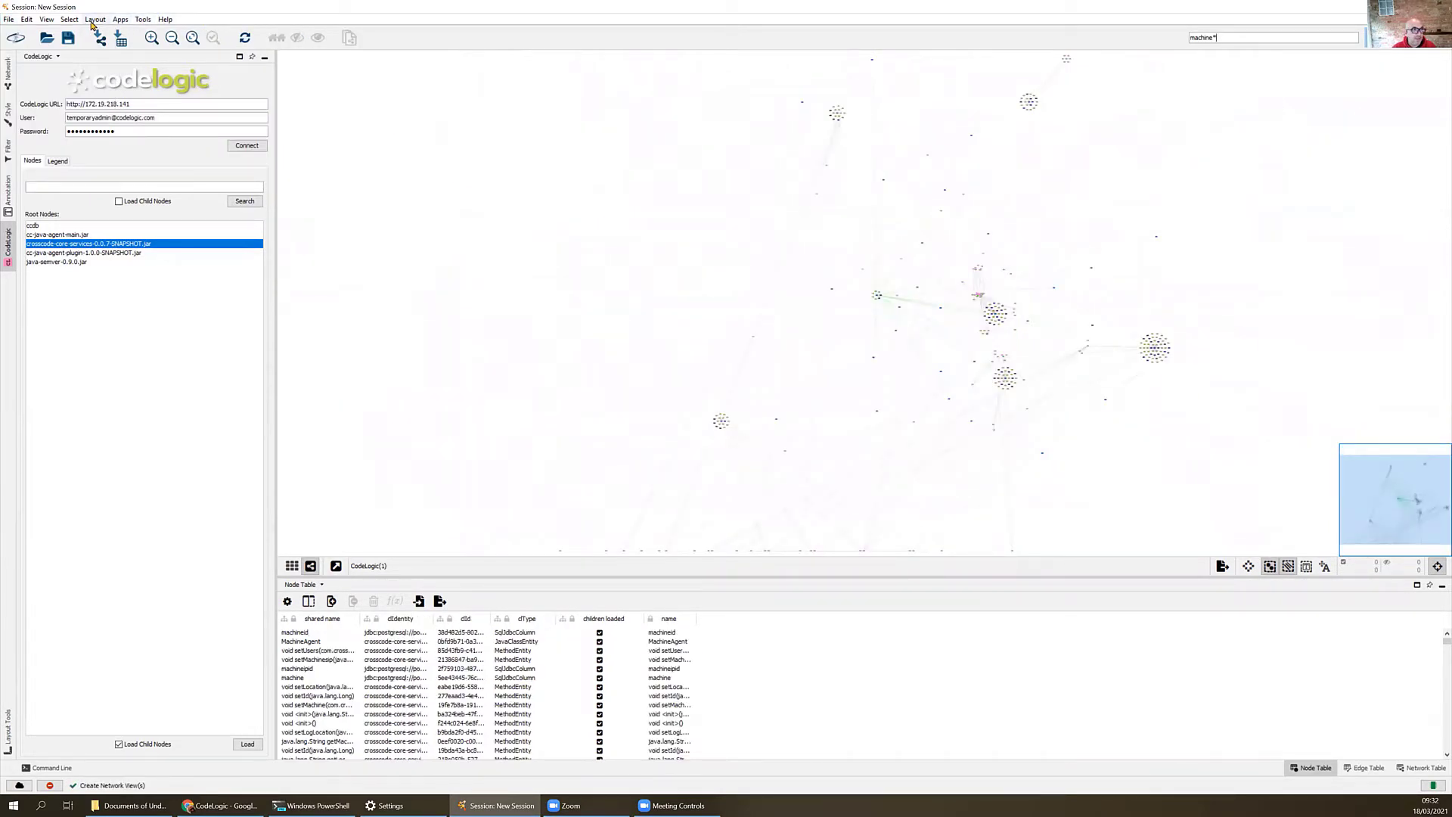
# - Apply the yFiles Organic Layout to the new network and inspect the links around the machines table's id column
pyautogui.click(94, 20)
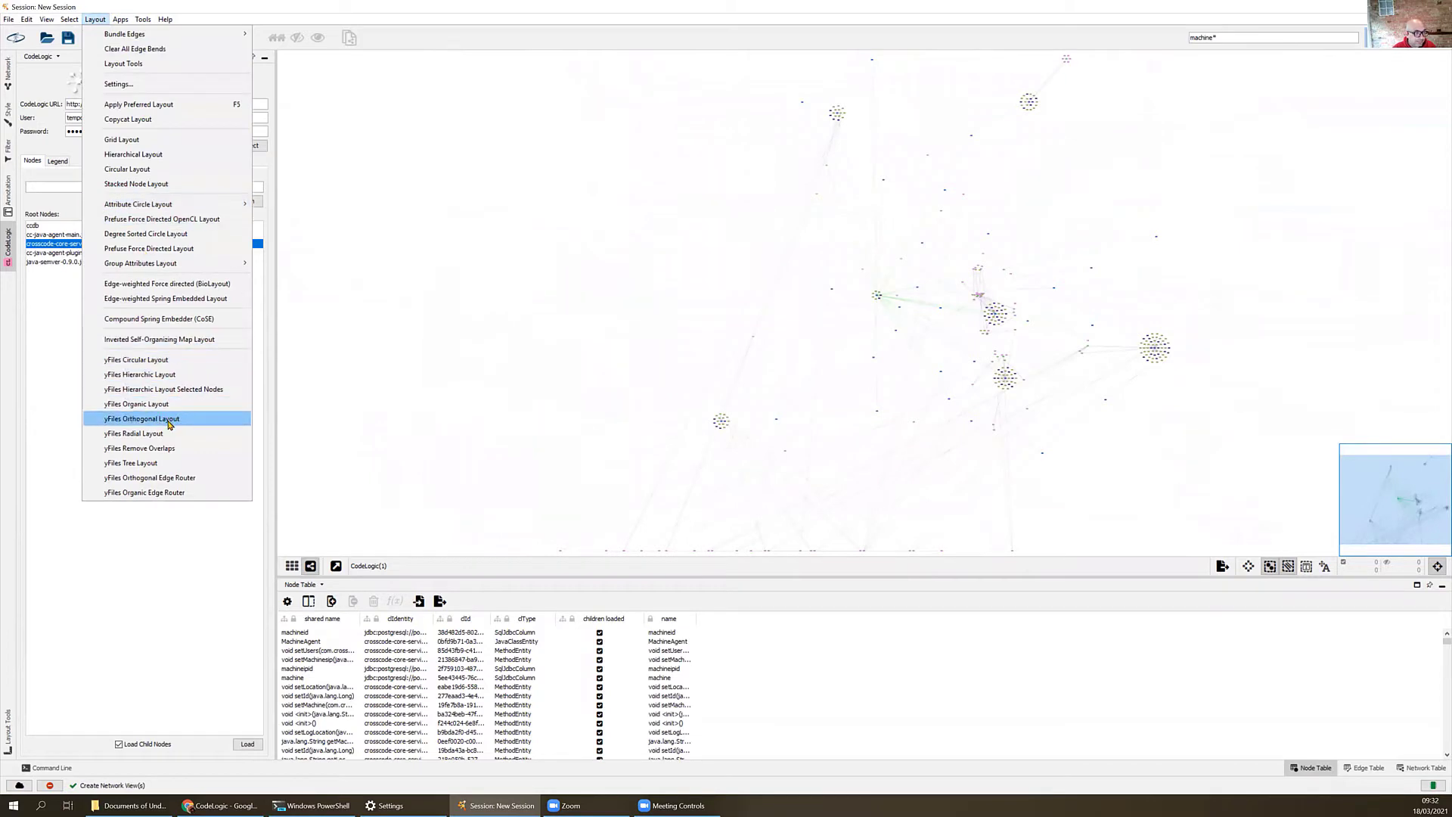
pyautogui.click(152, 404)
pyautogui.moveTo(1202, 205); pyautogui.dragTo(1104, 206)
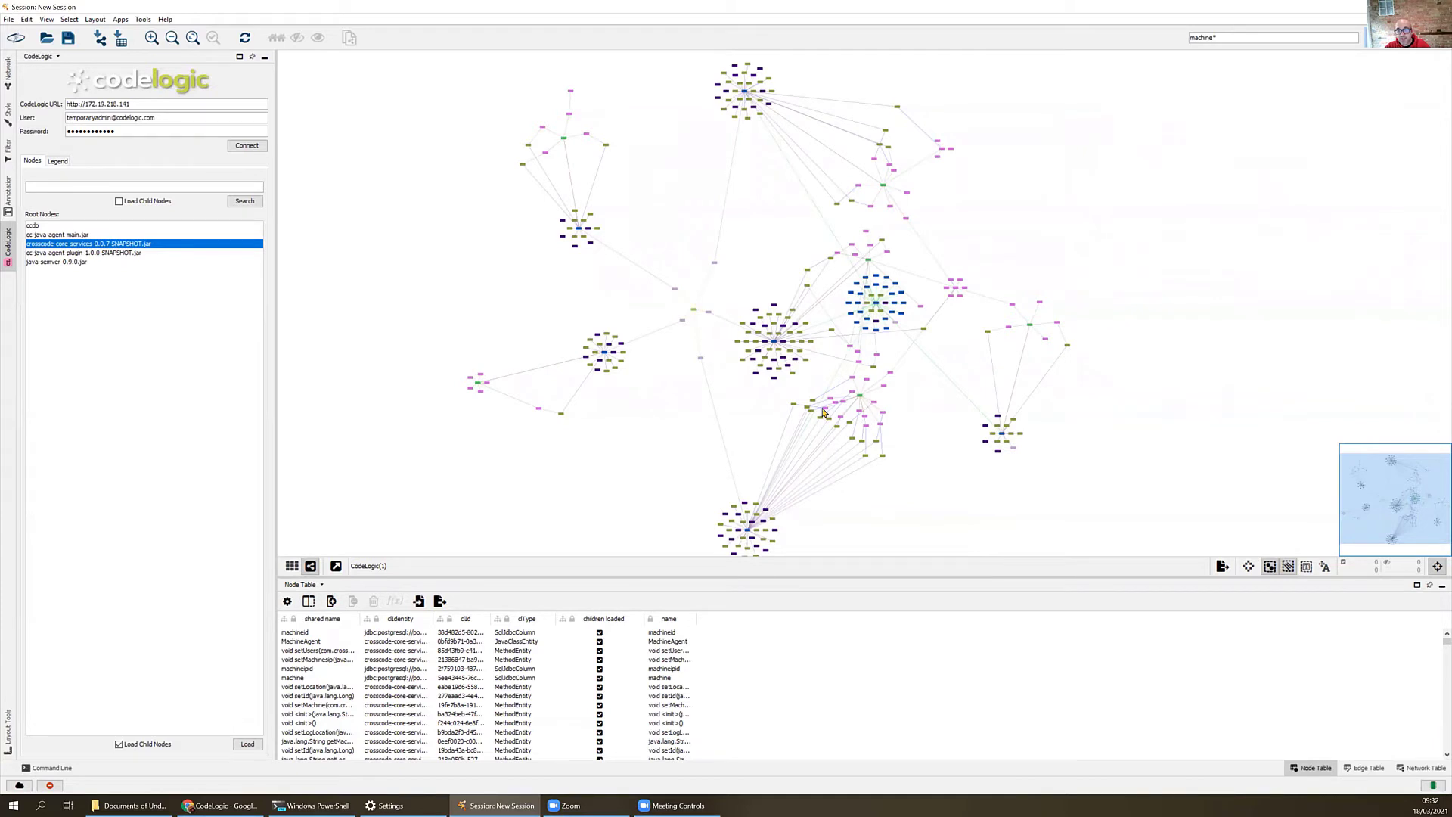
pyautogui.scroll(3, 966, 298)
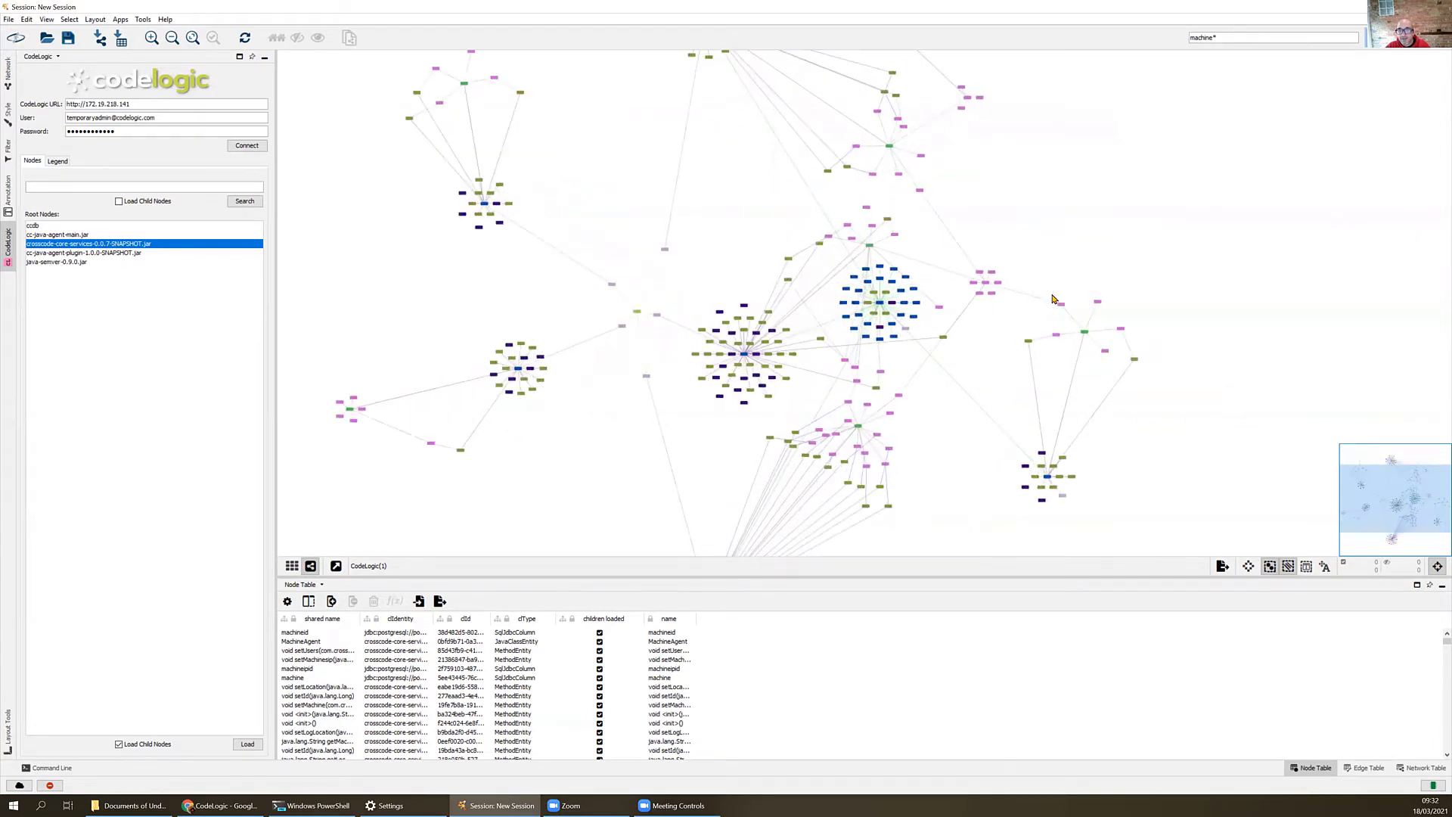
pyautogui.moveTo(1241, 227); pyautogui.dragTo(1078, 217)
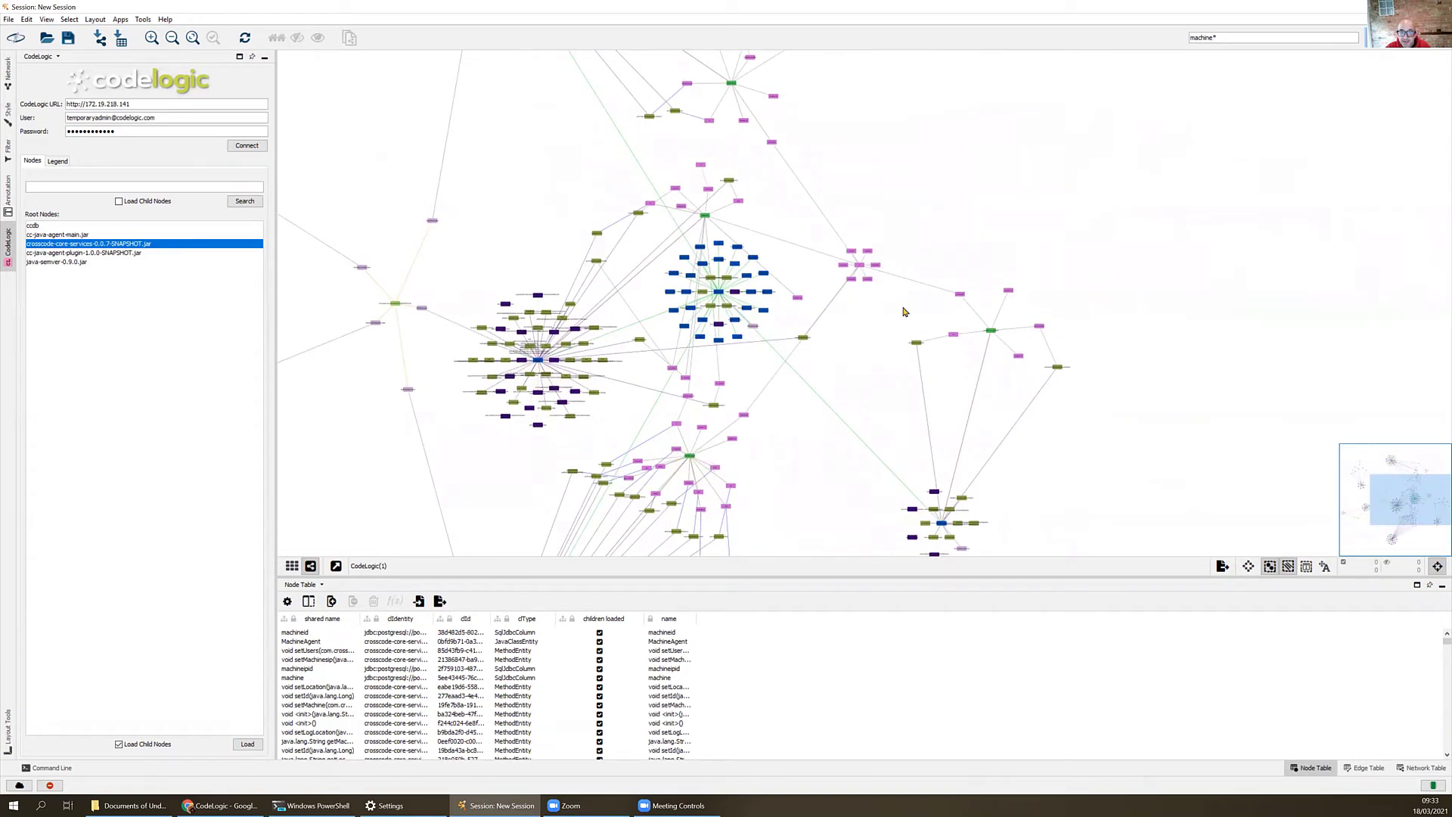
pyautogui.scroll(3, 964, 244)
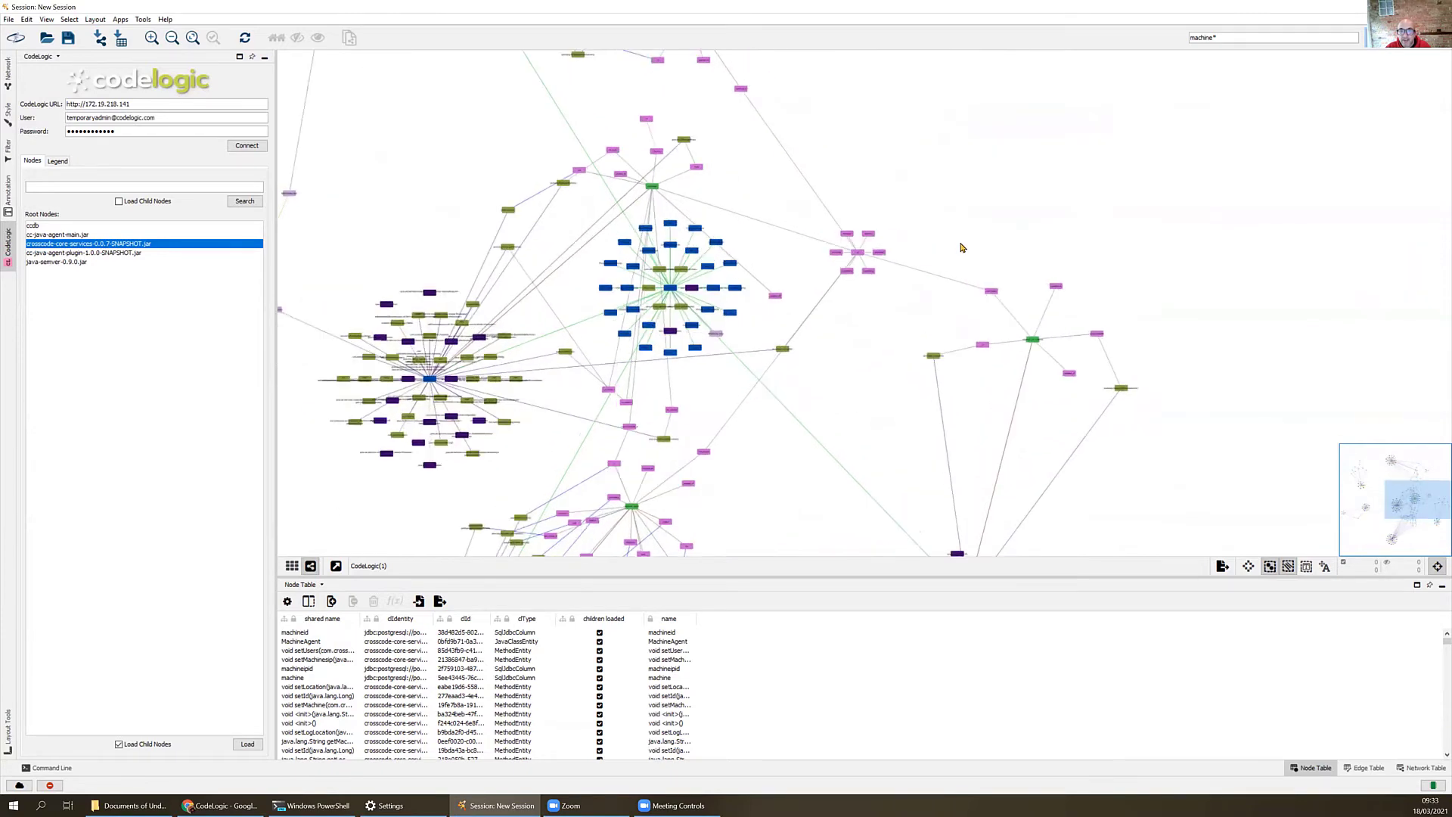
pyautogui.scroll(4, 996, 318)
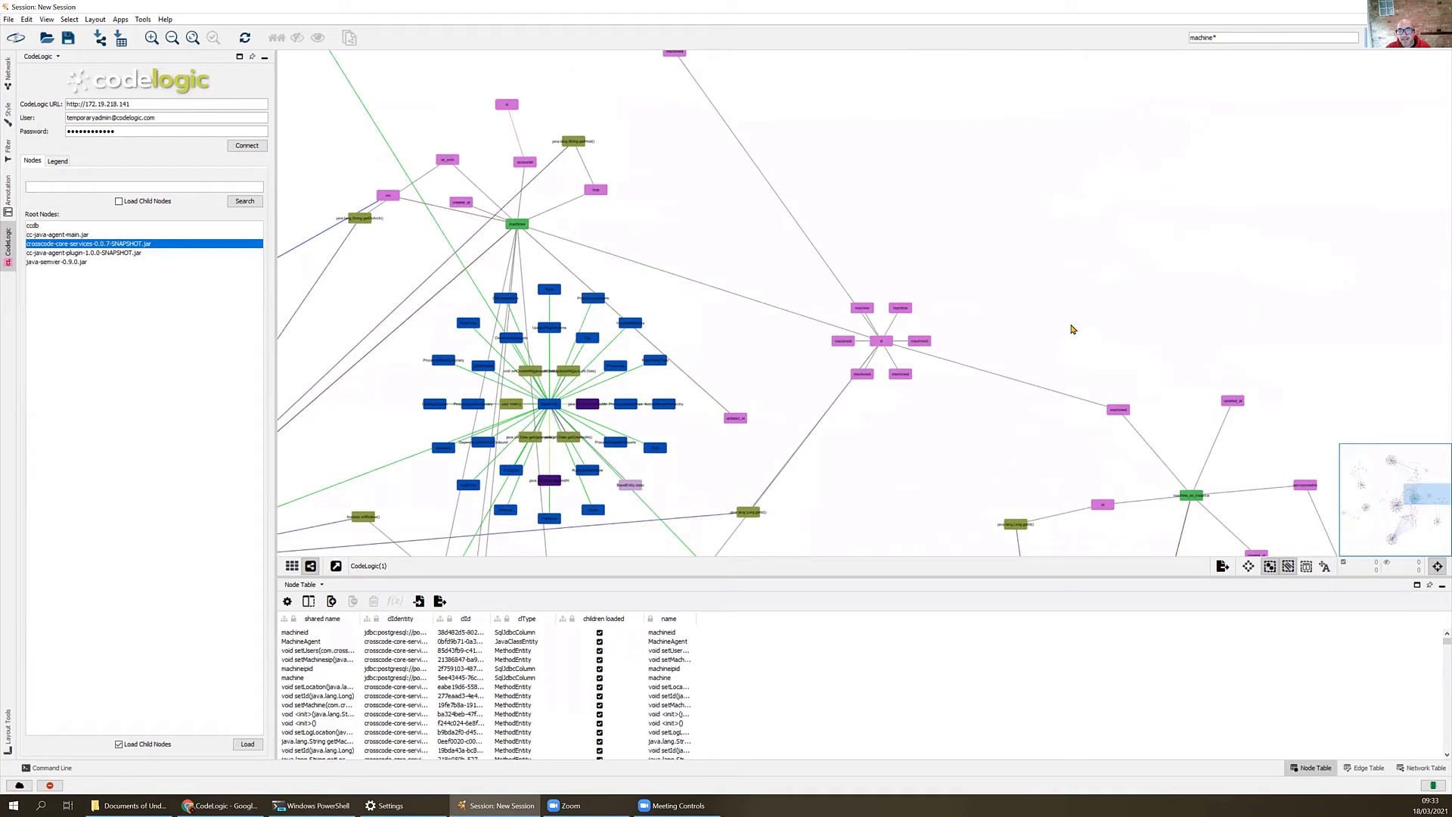
pyautogui.moveTo(1008, 328); pyautogui.dragTo(1031, 211)
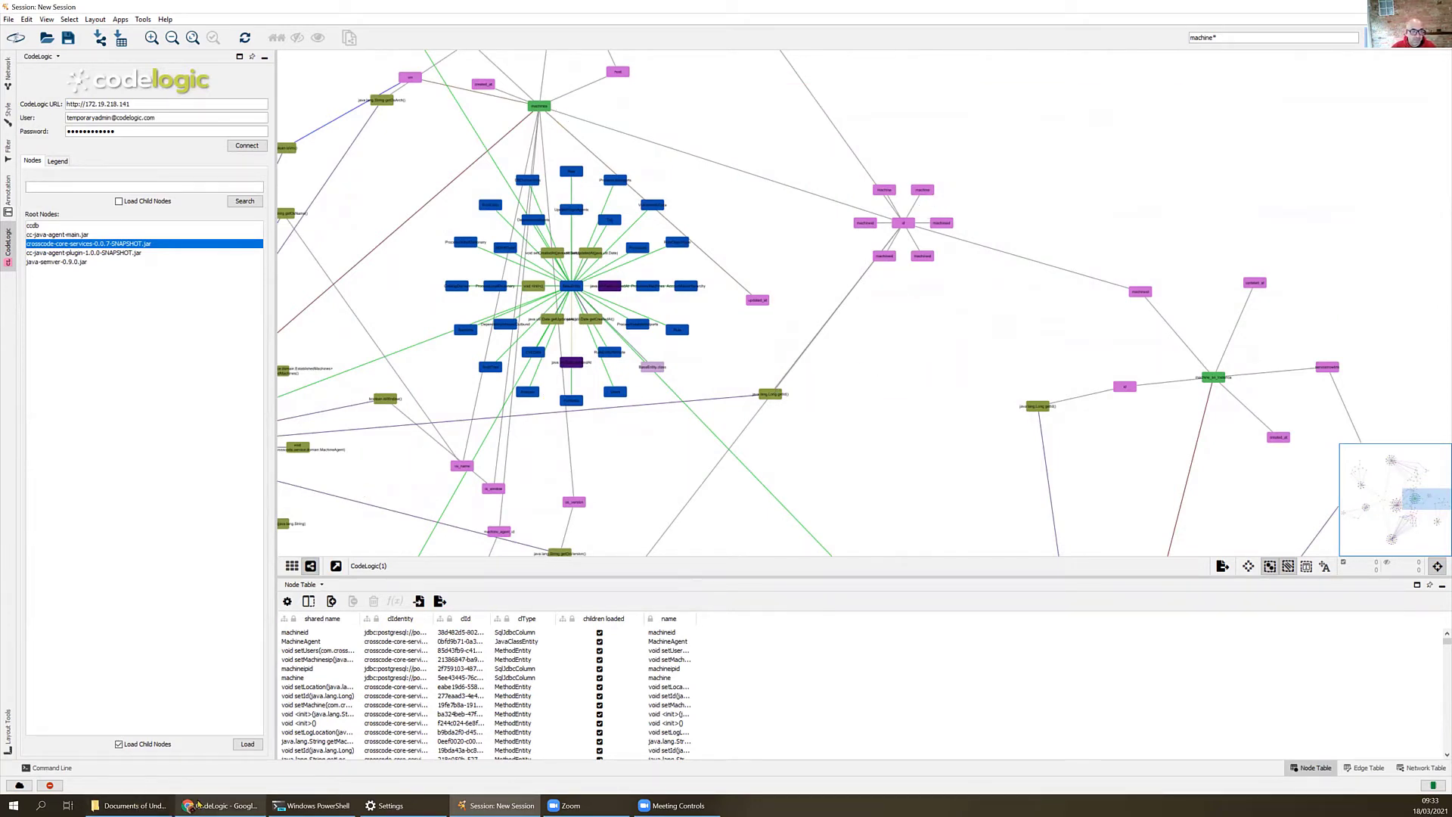
# - Switch to the CodeLogic Dependency Analysis page in Chrome and expand the ccdb database and its ccdb schema
pyautogui.click(200, 804)
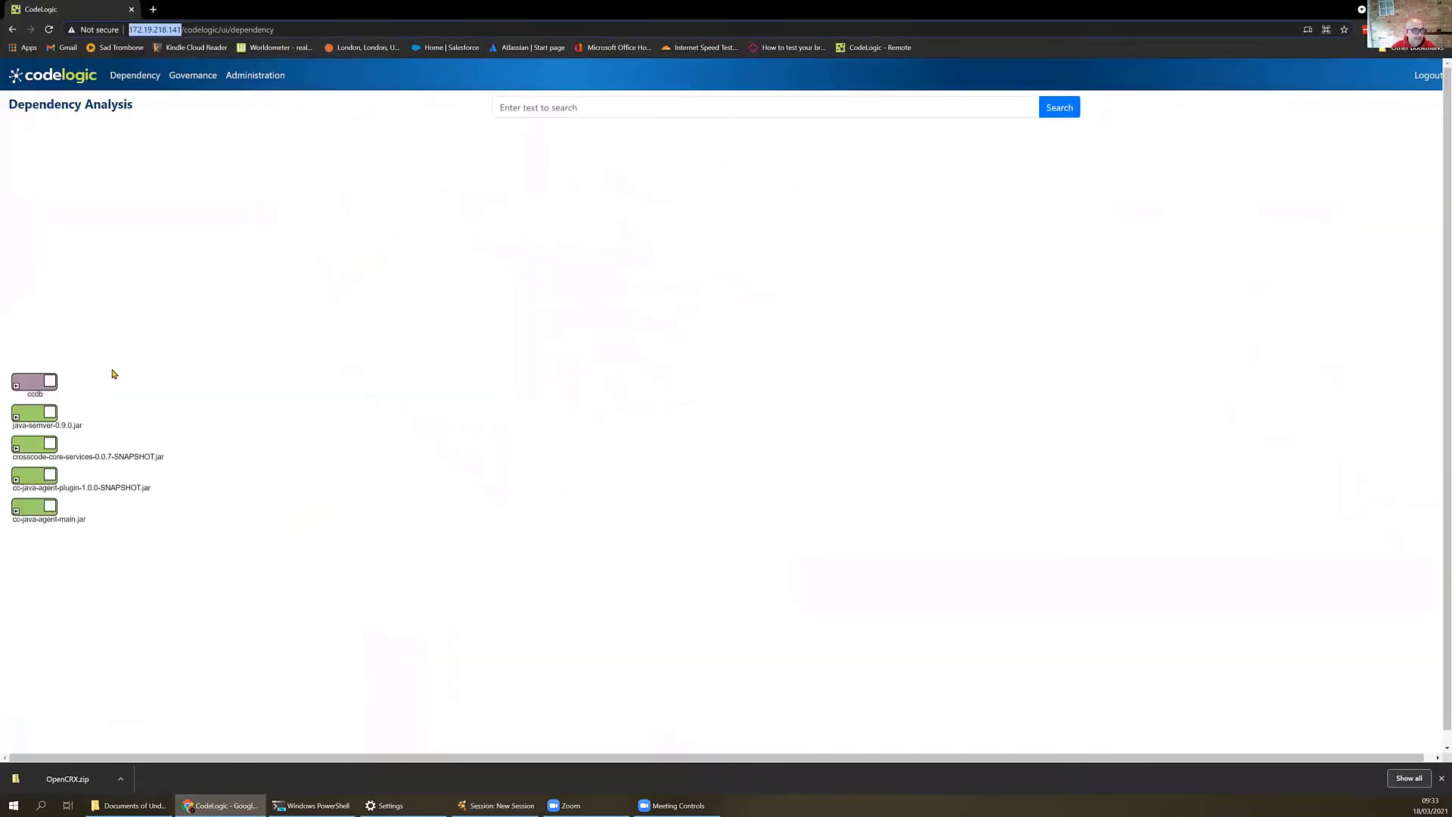
pyautogui.click(25, 385)
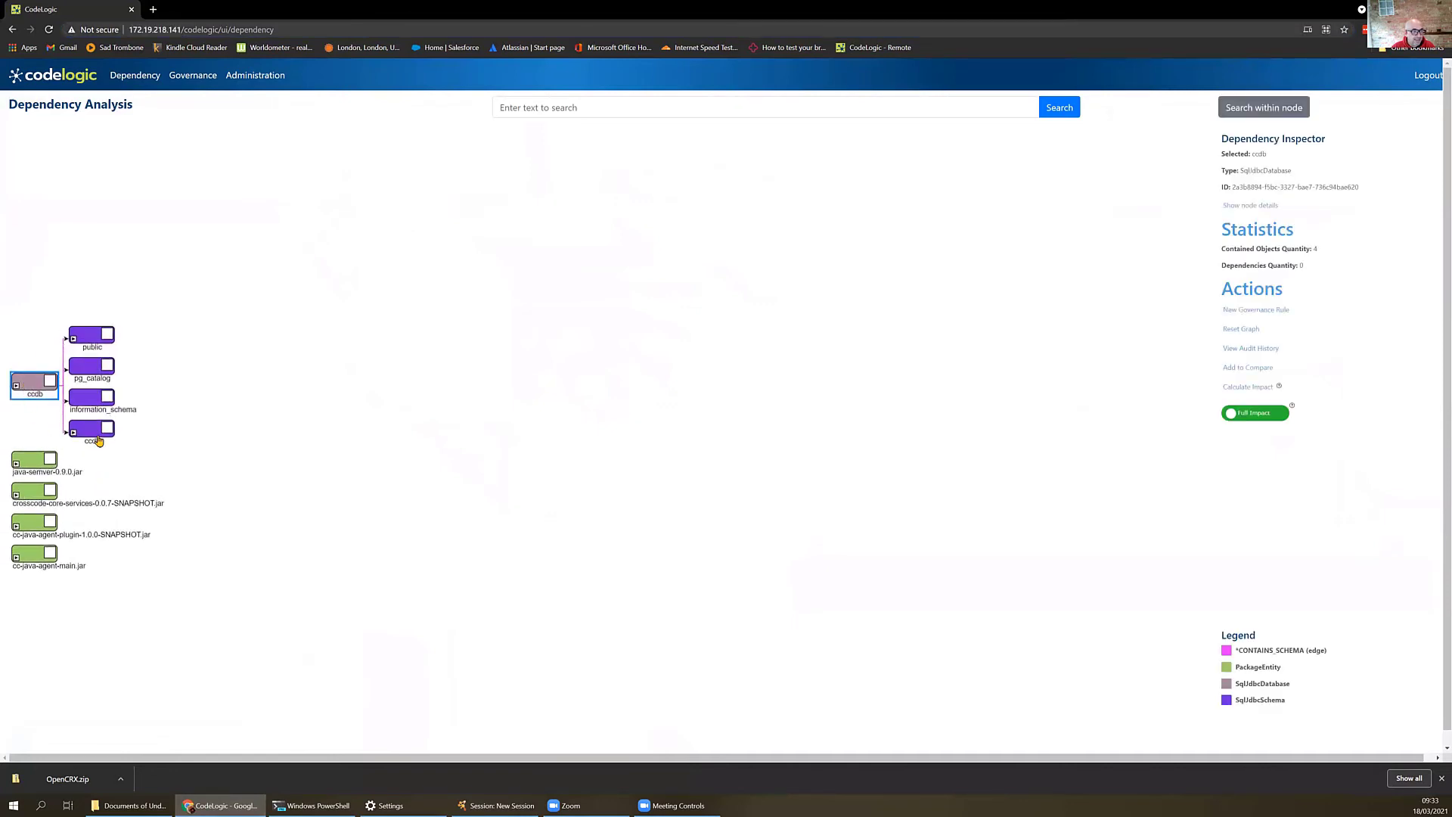
pyautogui.click(98, 438)
# - Expand the machines table in the ccdb schema and calculate the full impact of its id column
pyautogui.scroll(-3, 190, 452)
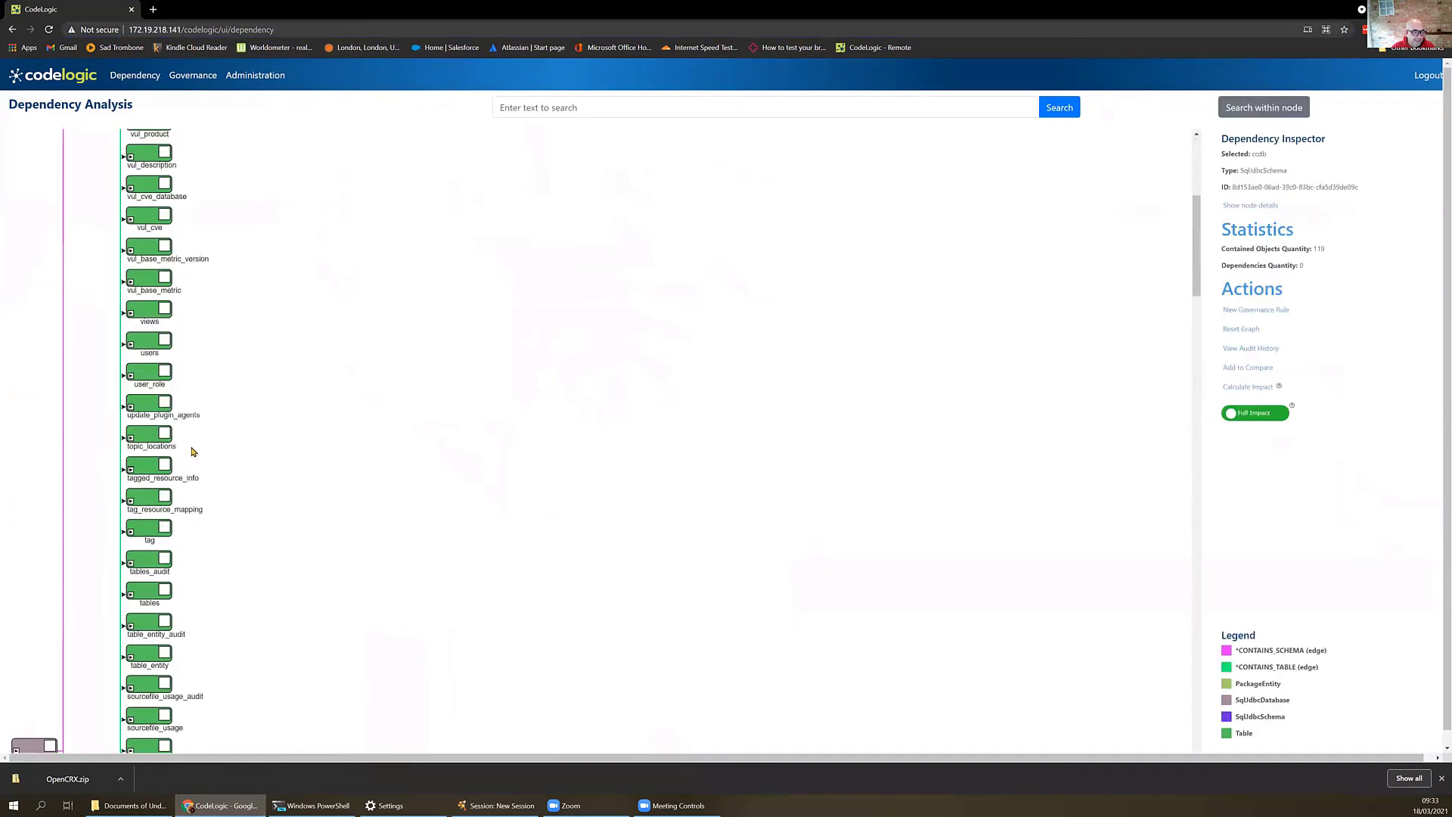
pyautogui.scroll(-6, 193, 451)
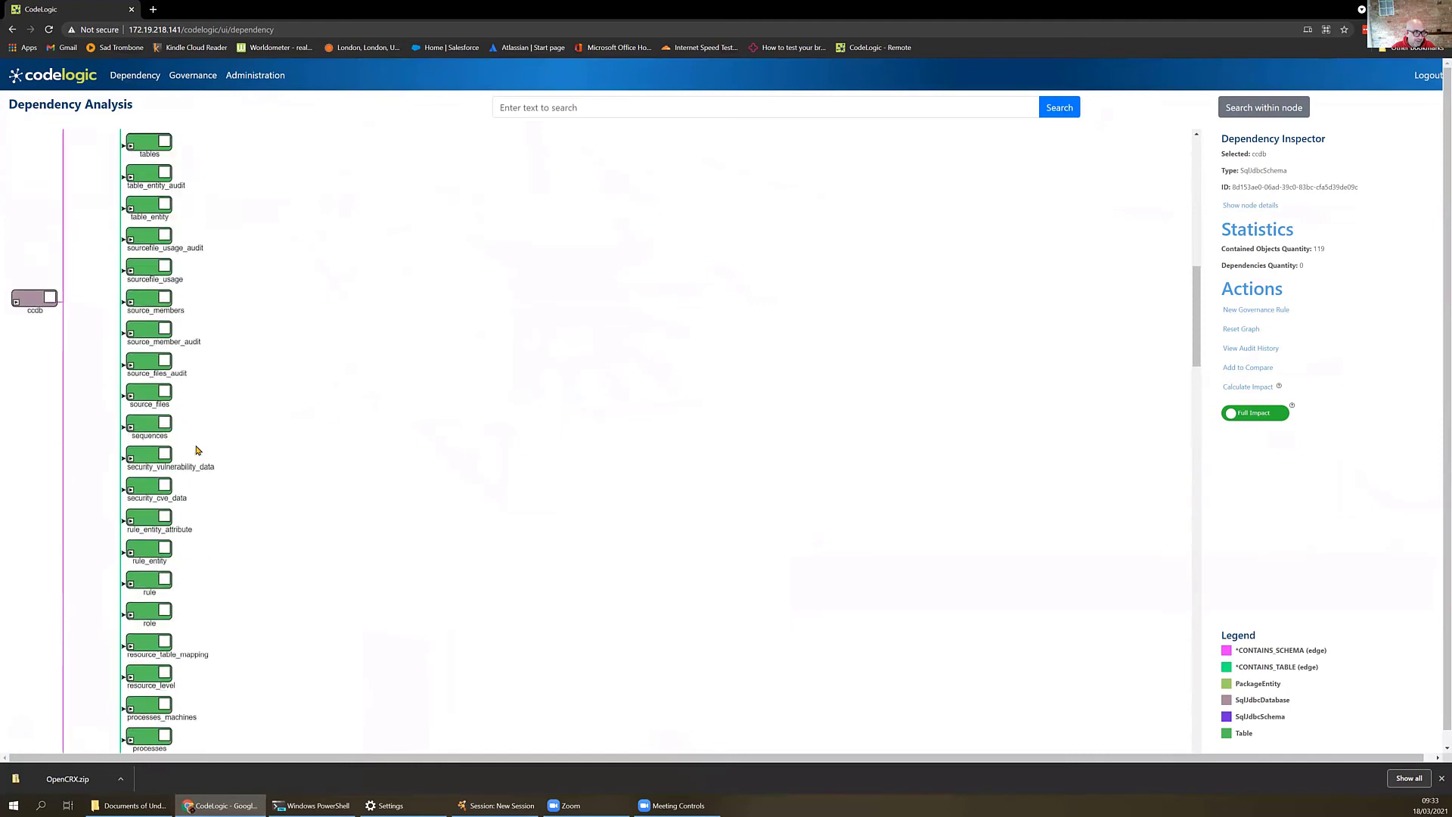
pyautogui.scroll(1, 196, 450)
pyautogui.scroll(-13, 228, 453)
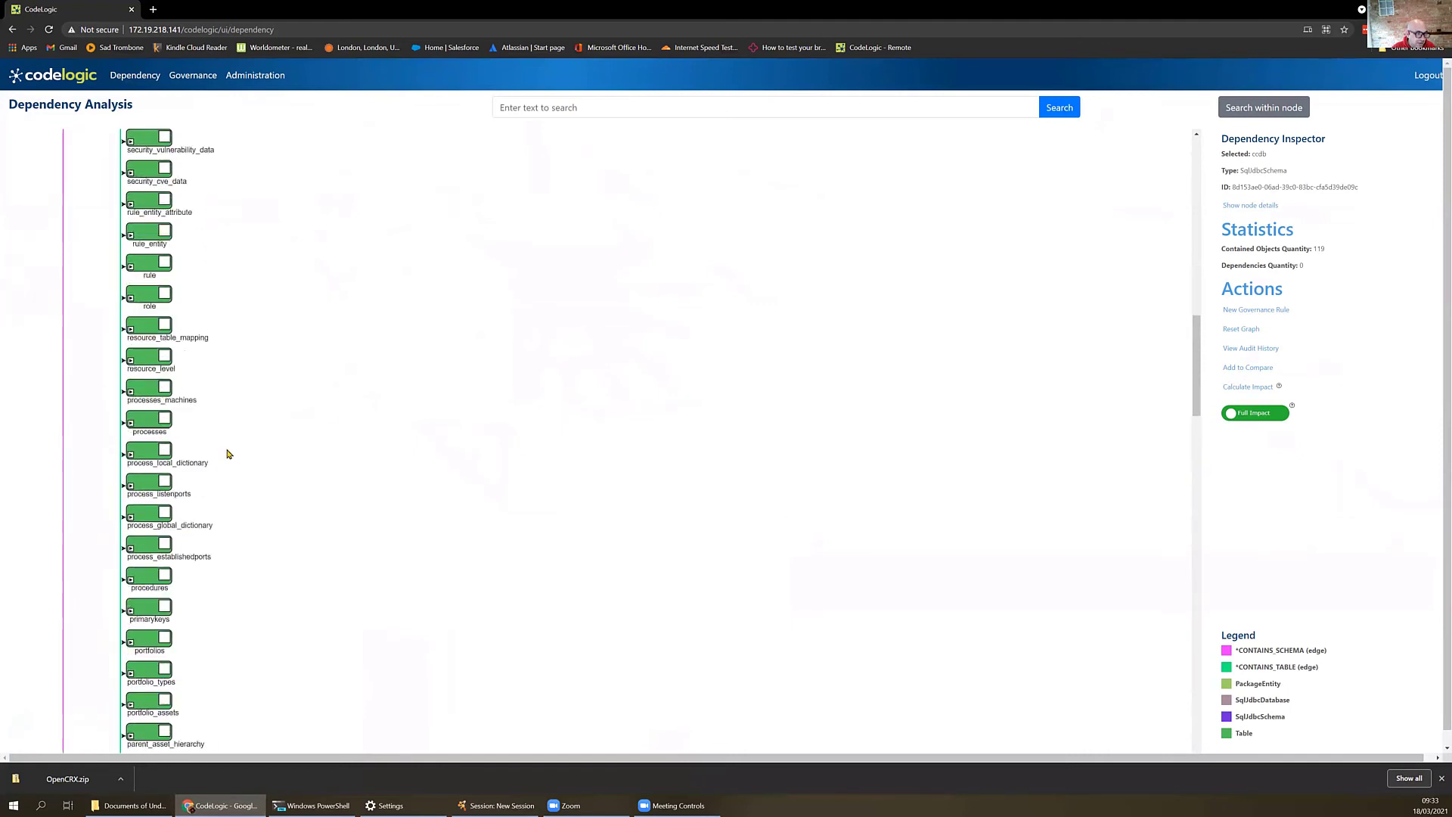
pyautogui.doubleClick(154, 273)
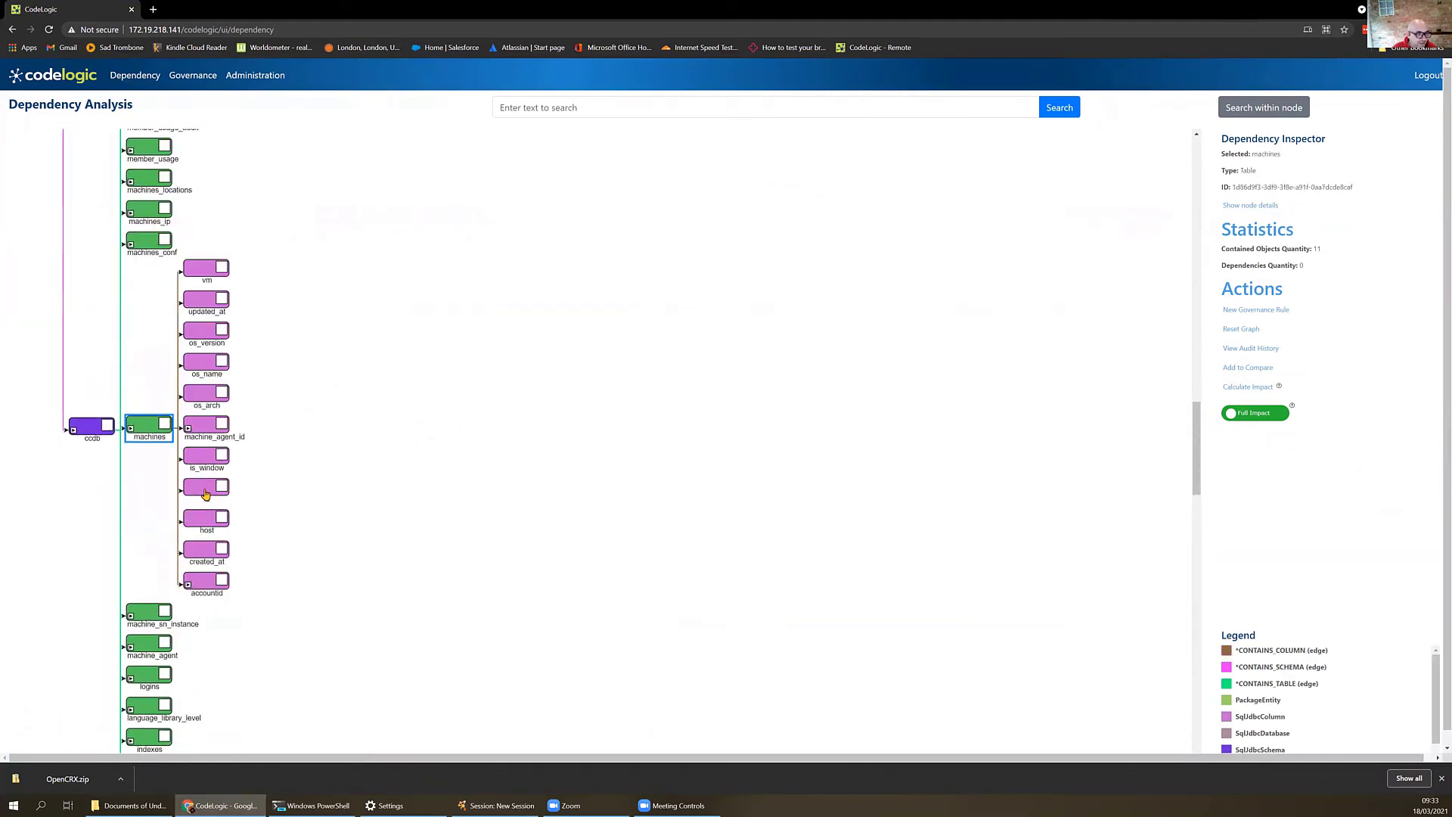
pyautogui.click(205, 495)
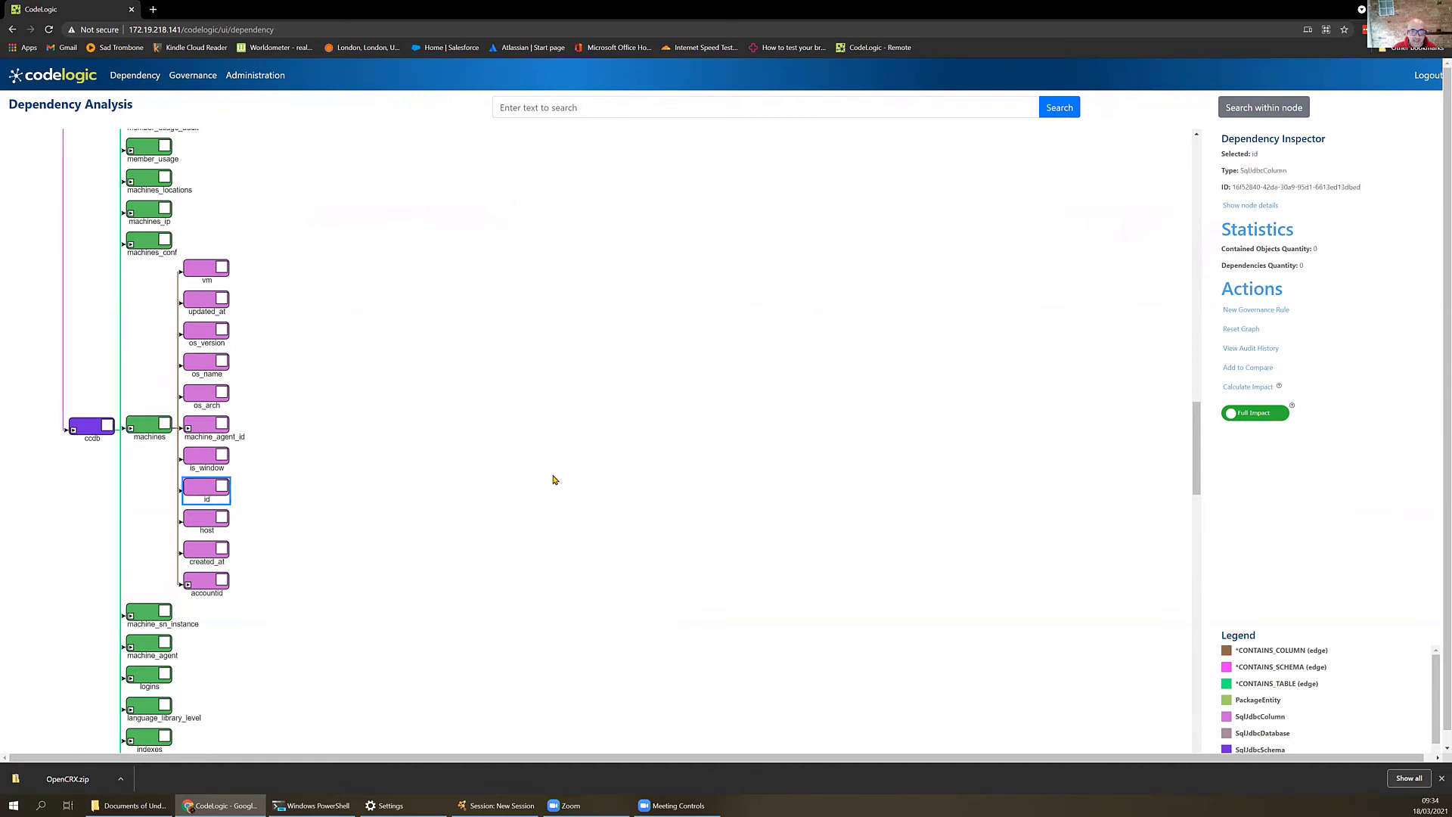
pyautogui.click(1246, 387)
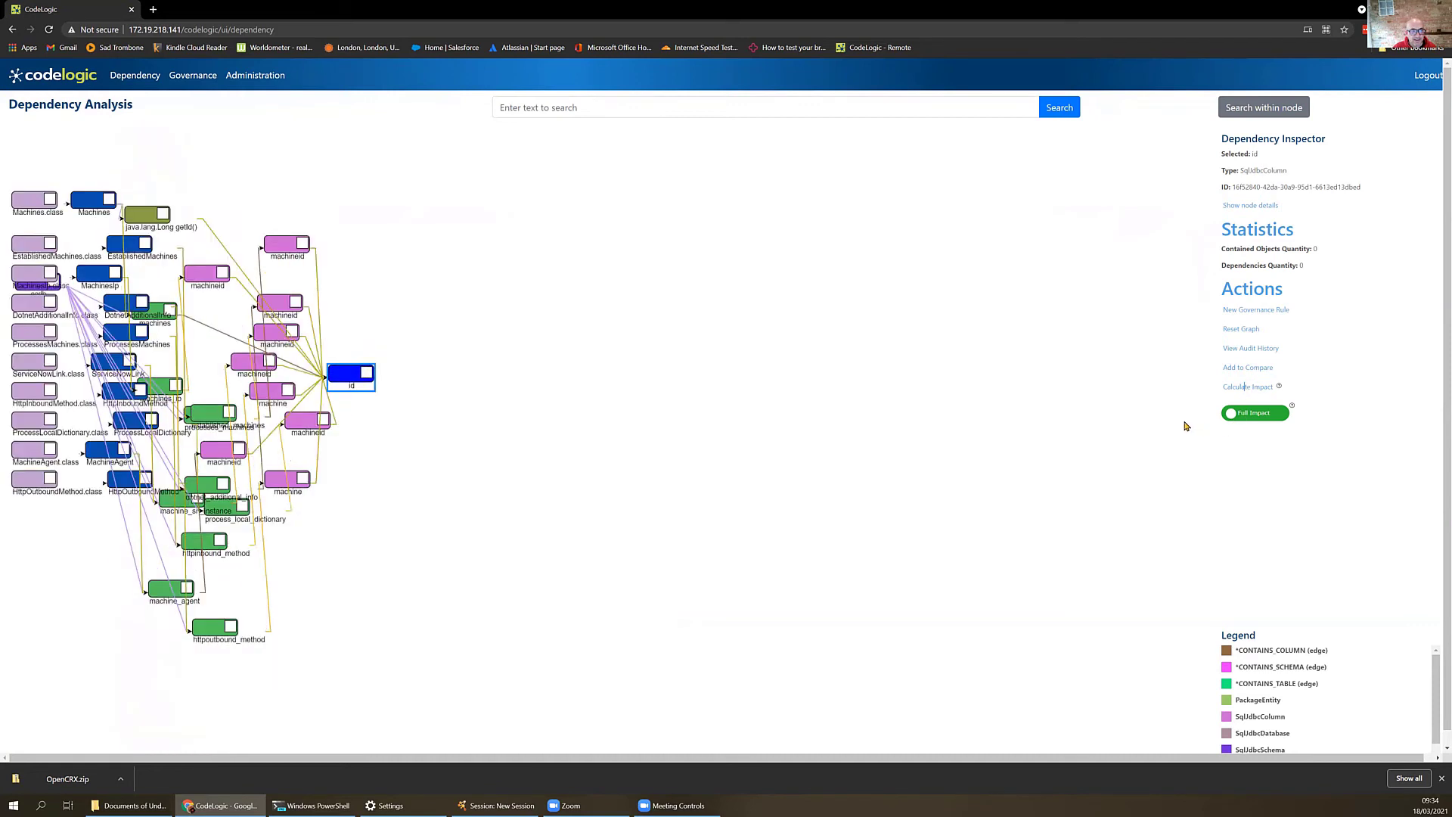